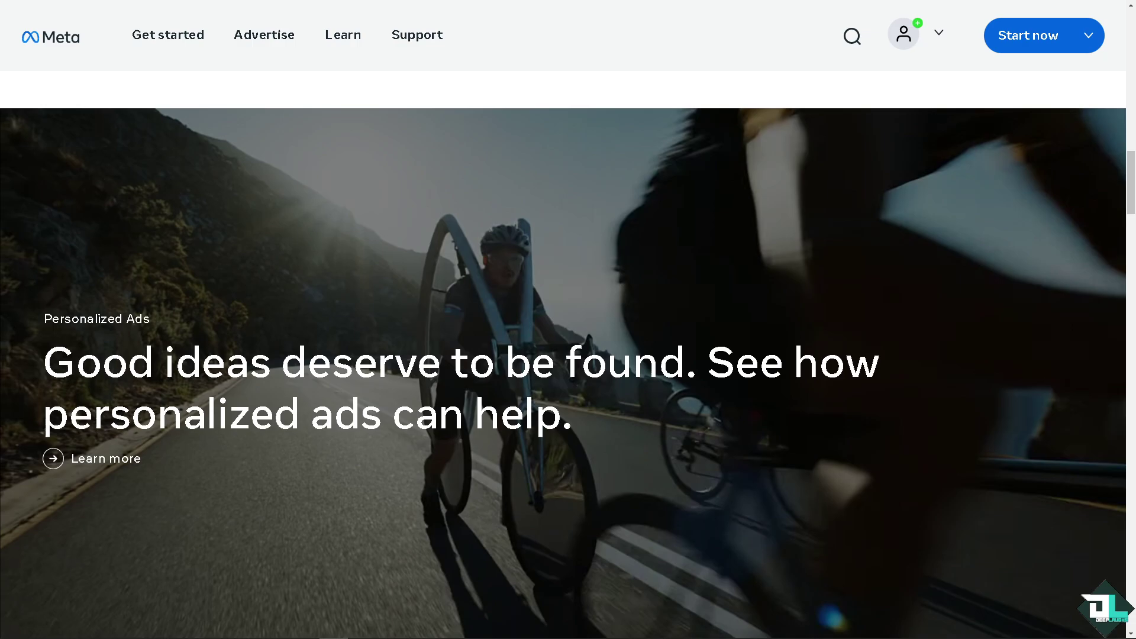
Jump back to the top of the Meta for Business page, showing the 'Create your ad' hero.
key("Home")
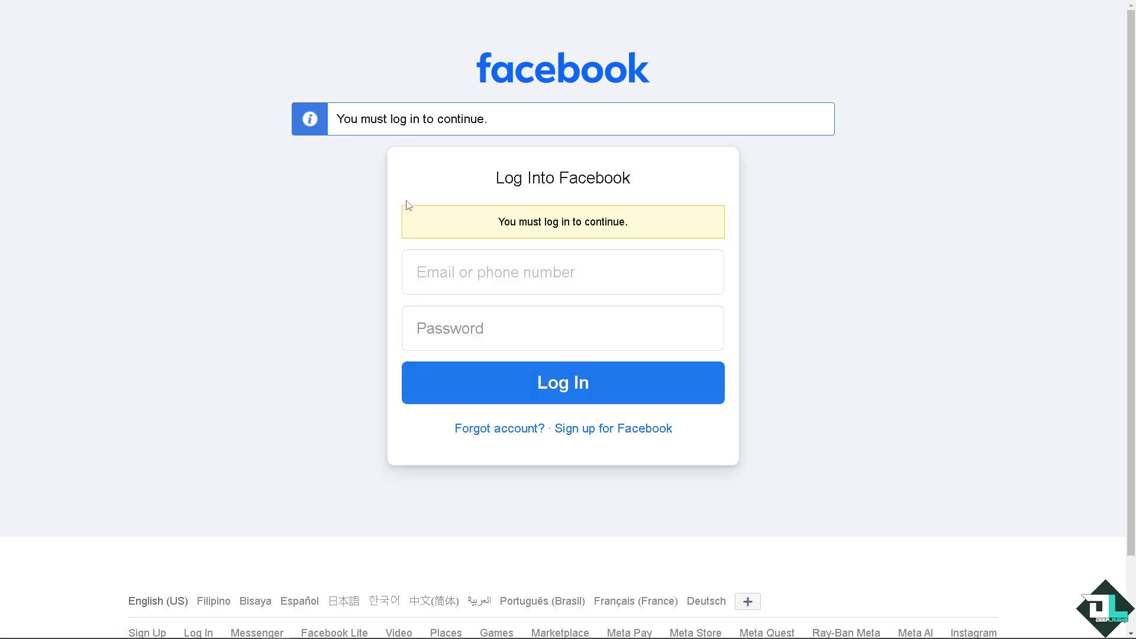
Go to the Facebook account sign-up page from the login screen.
left_click(613, 428)
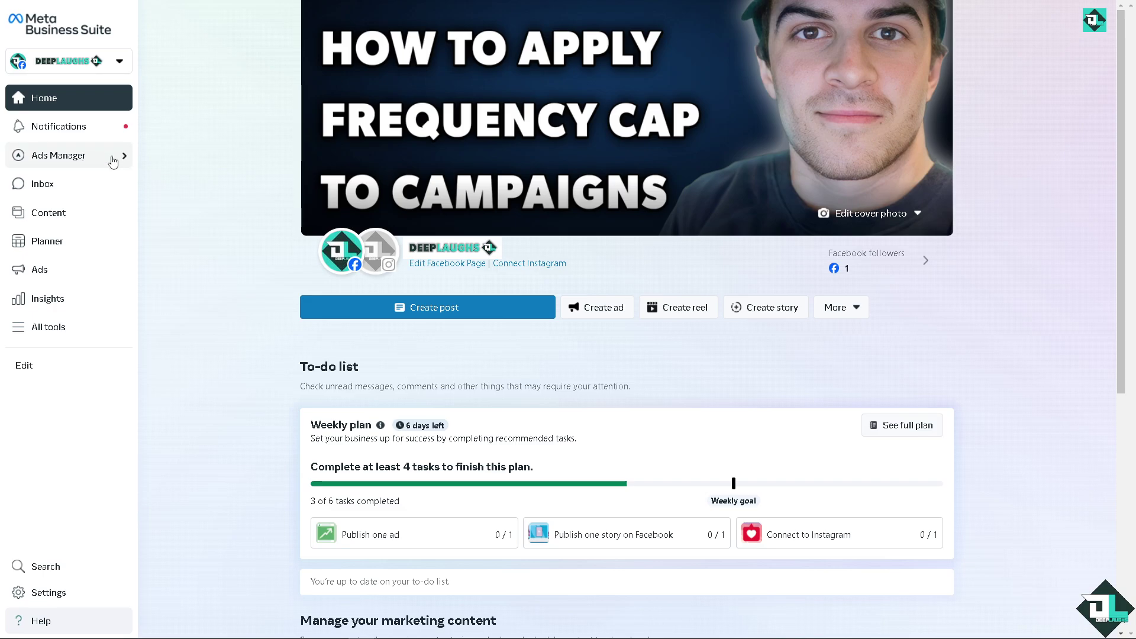
Go to the Ads Manager Campaigns list from the Business Suite sidebar.
mouse_move(117, 156)
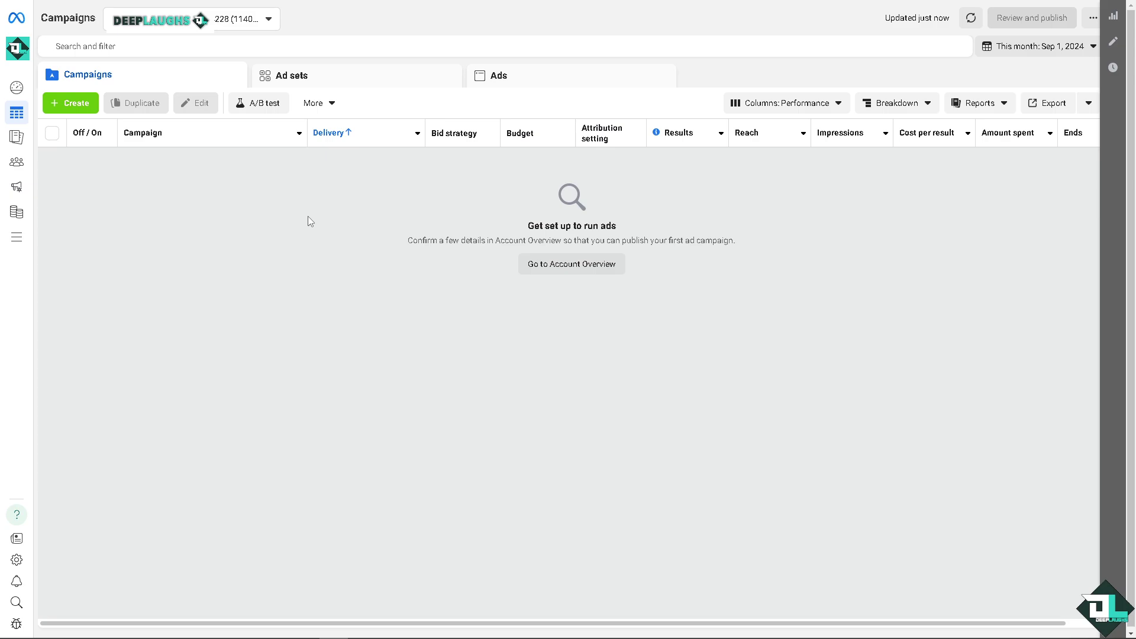
Create a new draft campaign with the Awareness objective.
left_click(80, 105)
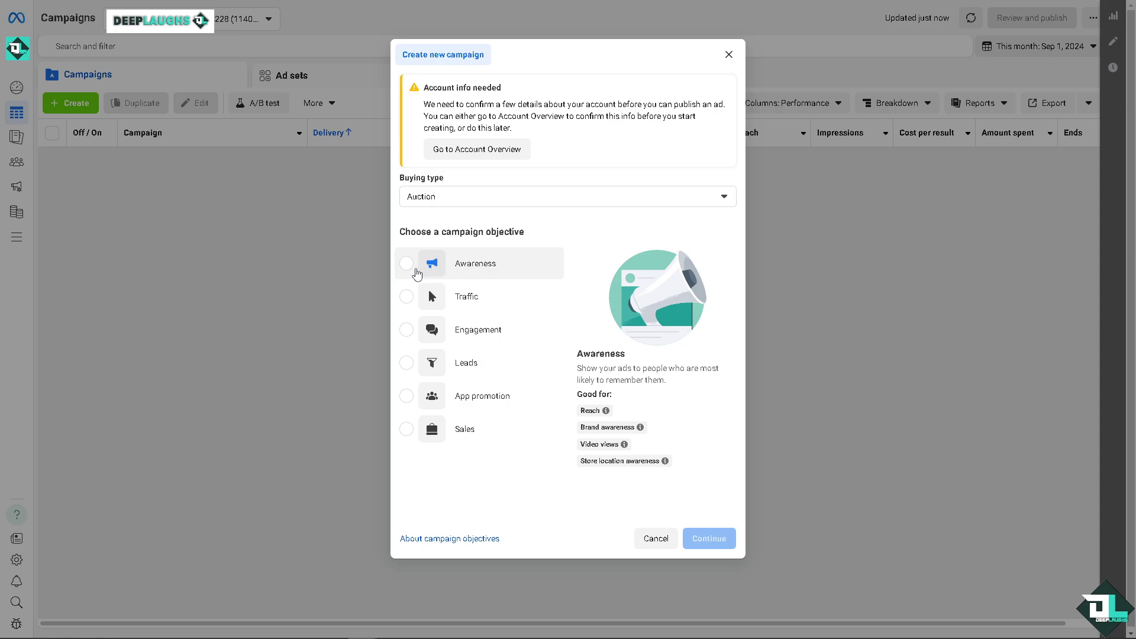
left_click(407, 264)
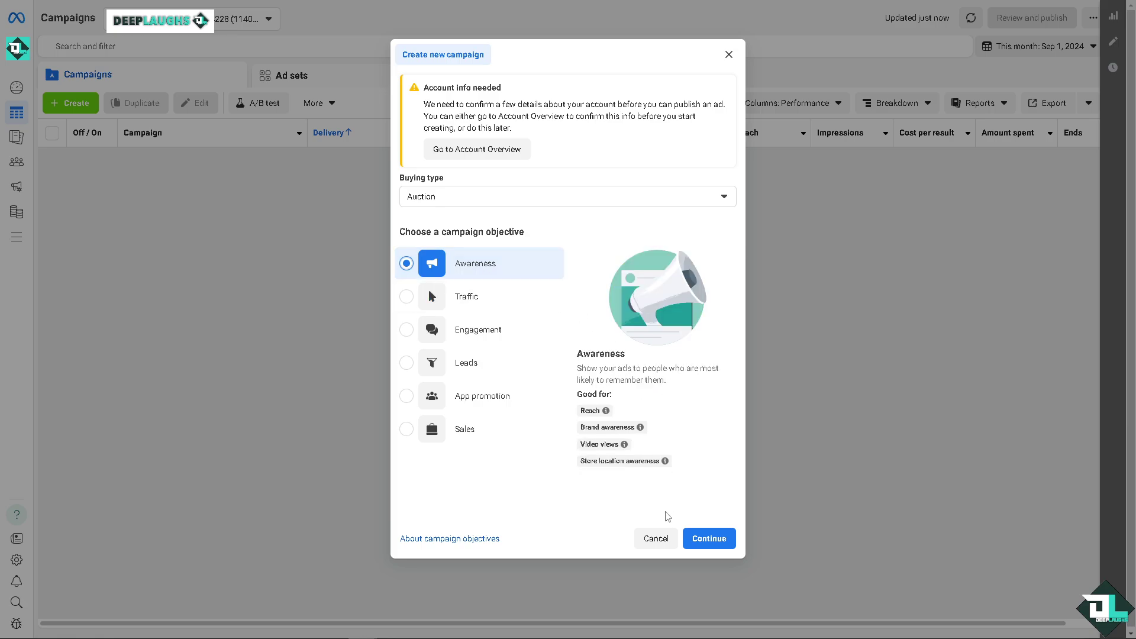
left_click(699, 541)
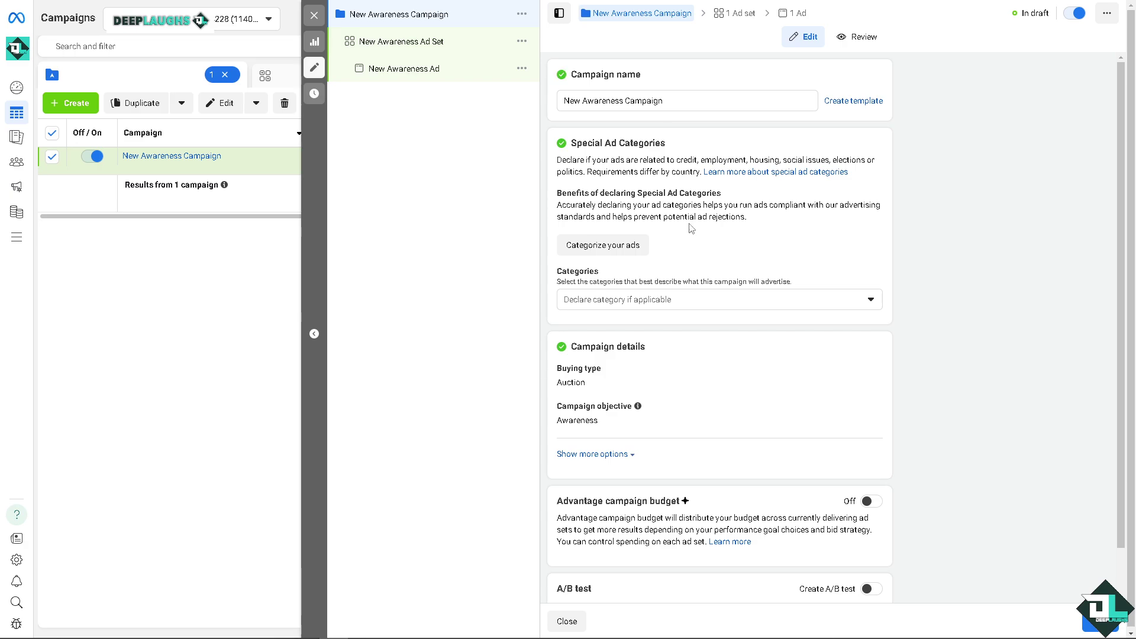
scroll(694, 233, "down", 1)
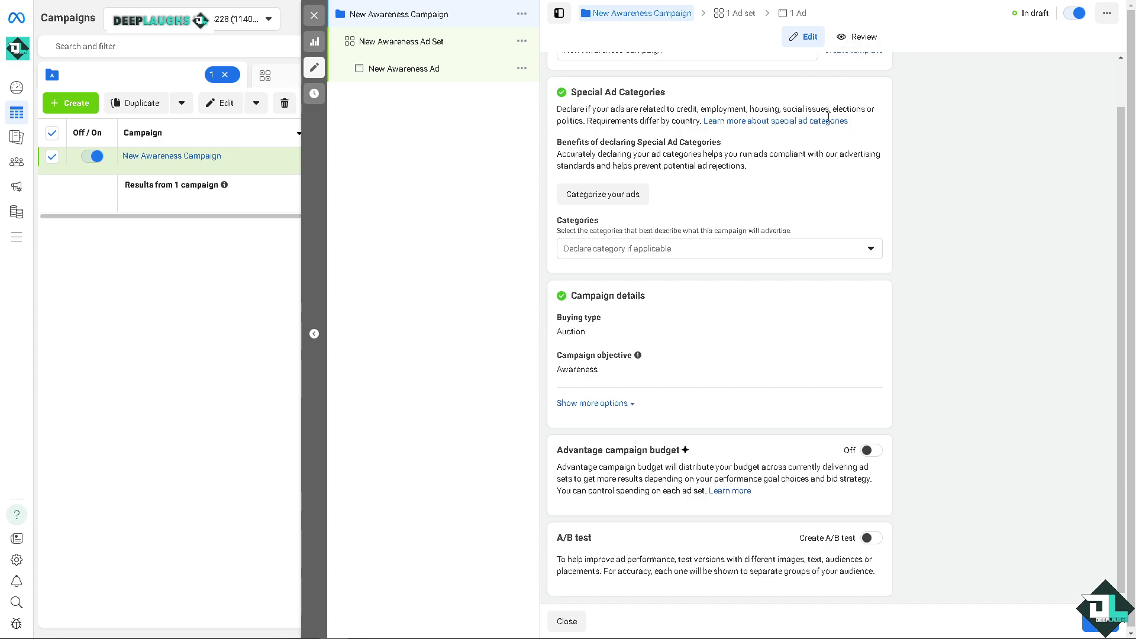
scroll(828, 116, "up", 1)
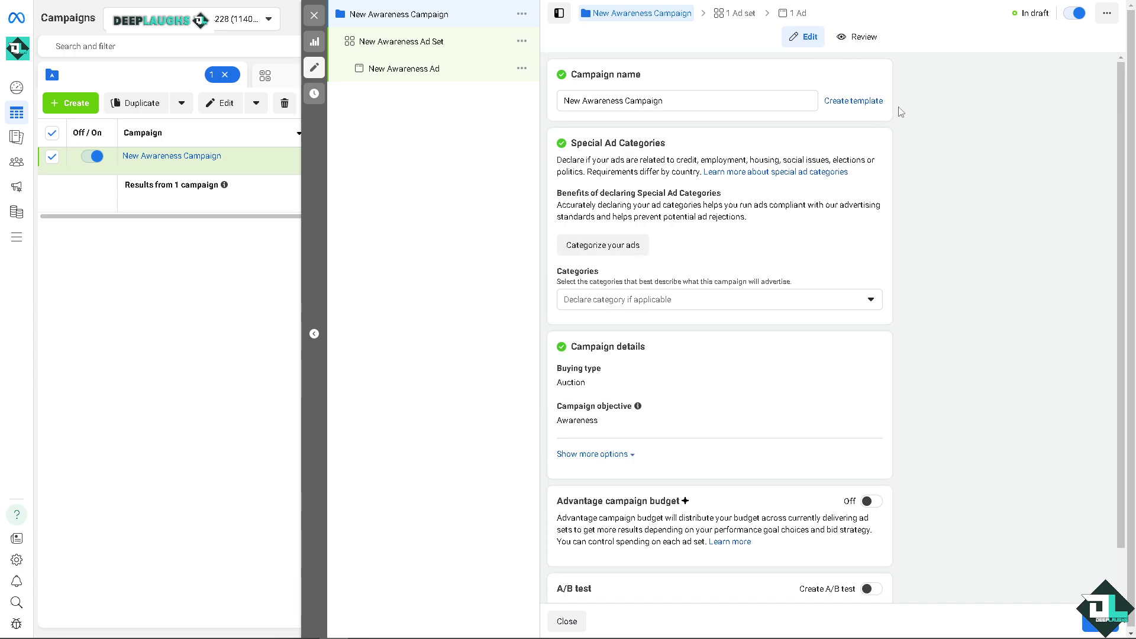
left_click(855, 101)
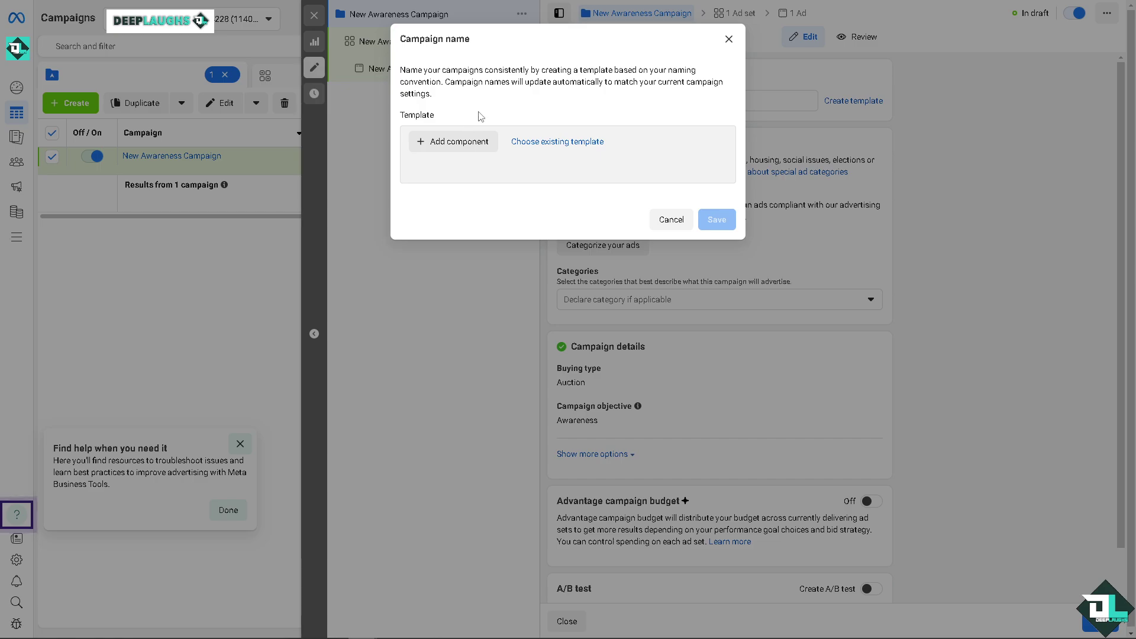
left_click(477, 147)
mouse_move(489, 171)
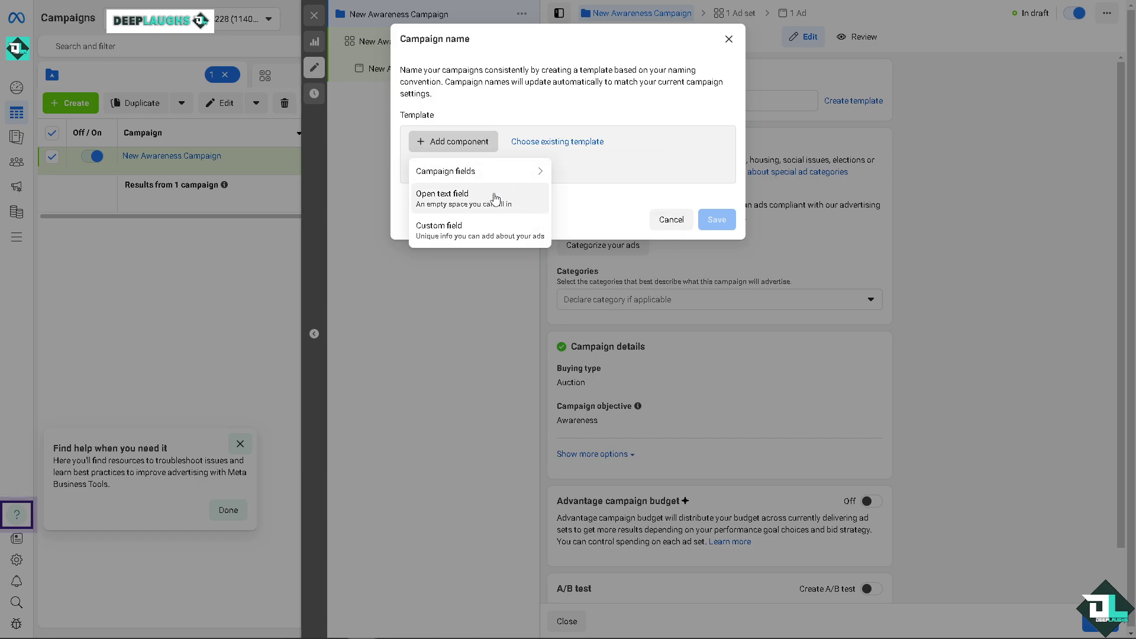
left_click(591, 215)
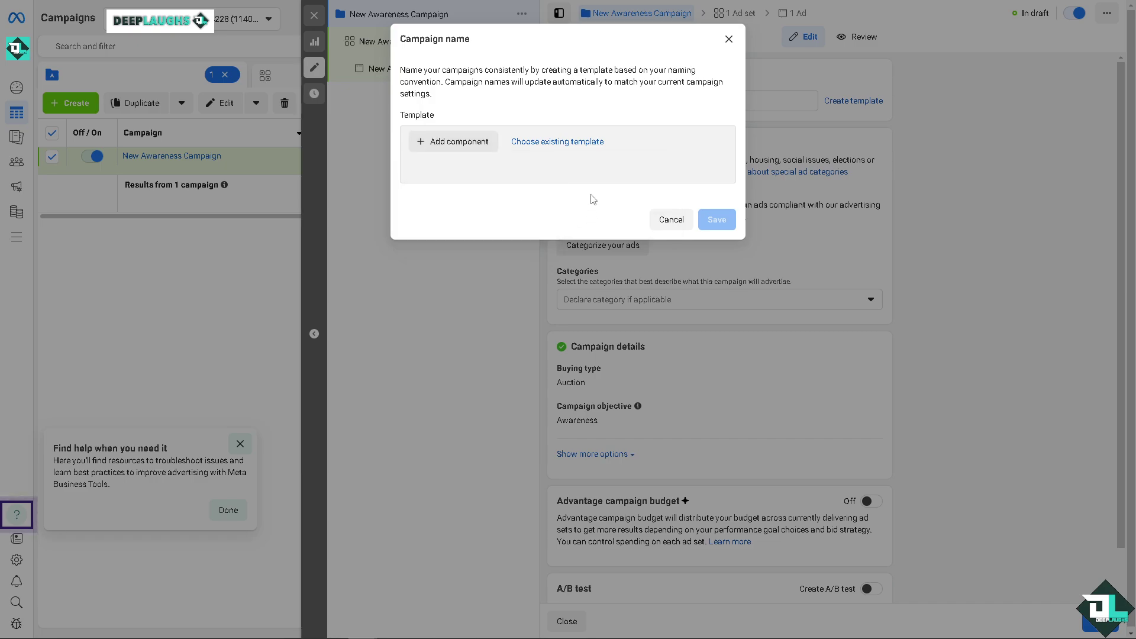
left_click(586, 146)
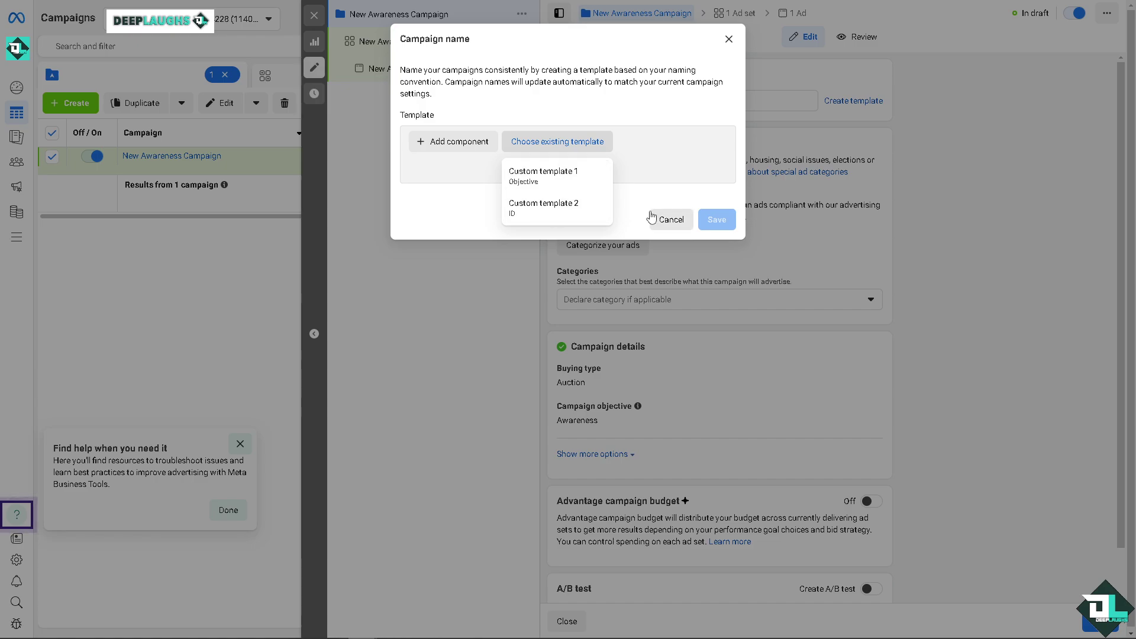
left_click(671, 220)
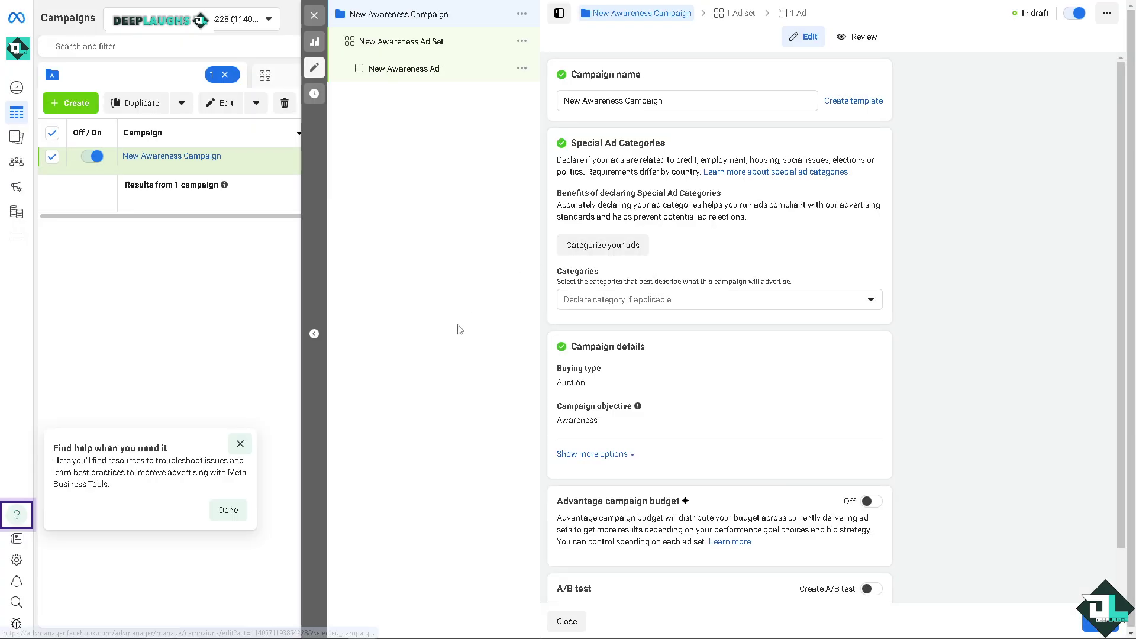
Rename the ad set to 'How to Apply Frequency Cap to Your Meta Ads Campaigns'.
left_click(423, 46)
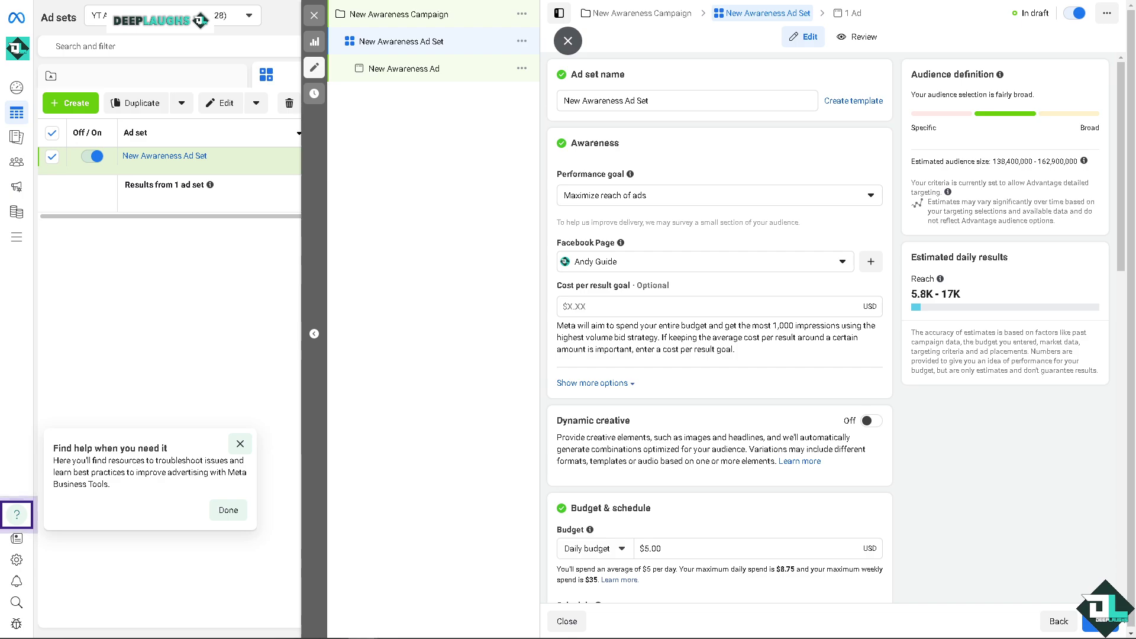
triple_click(676, 99)
type("How to Apply Frequency Cap to Your Meta Ads Campaigns")
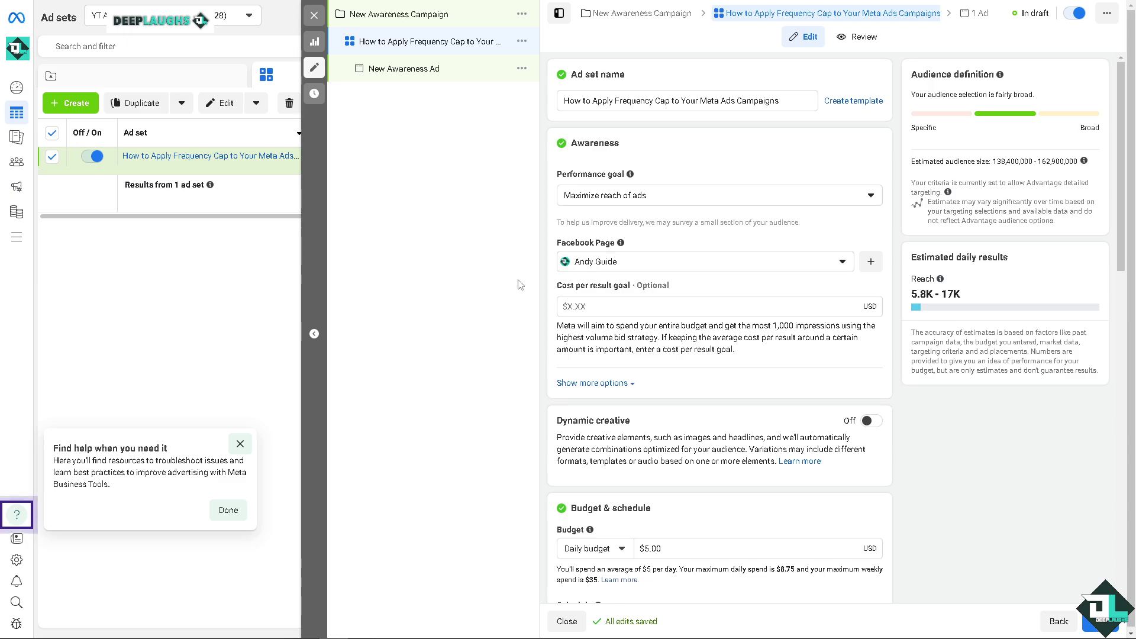
Leave the cost per result goal empty after trying values 10 and 20.
left_click(610, 304)
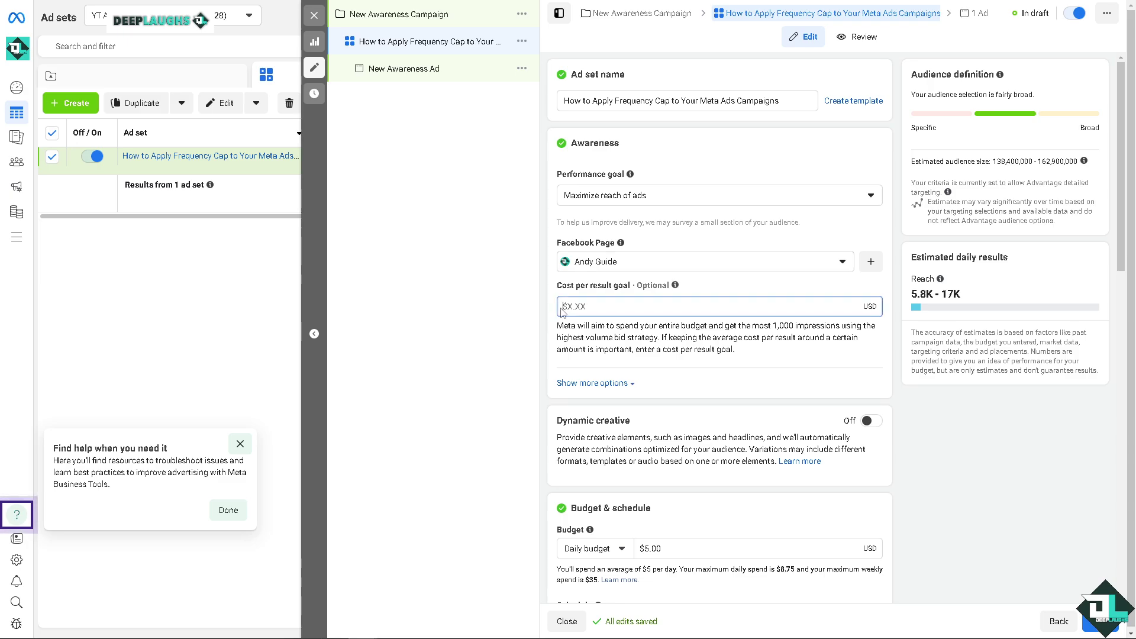
type("10")
key("BackSpace")
key("BackSpace")
type("20")
key("BackSpace")
type("10")
key("BackSpace")
key("BackSpace")
left_click(506, 335)
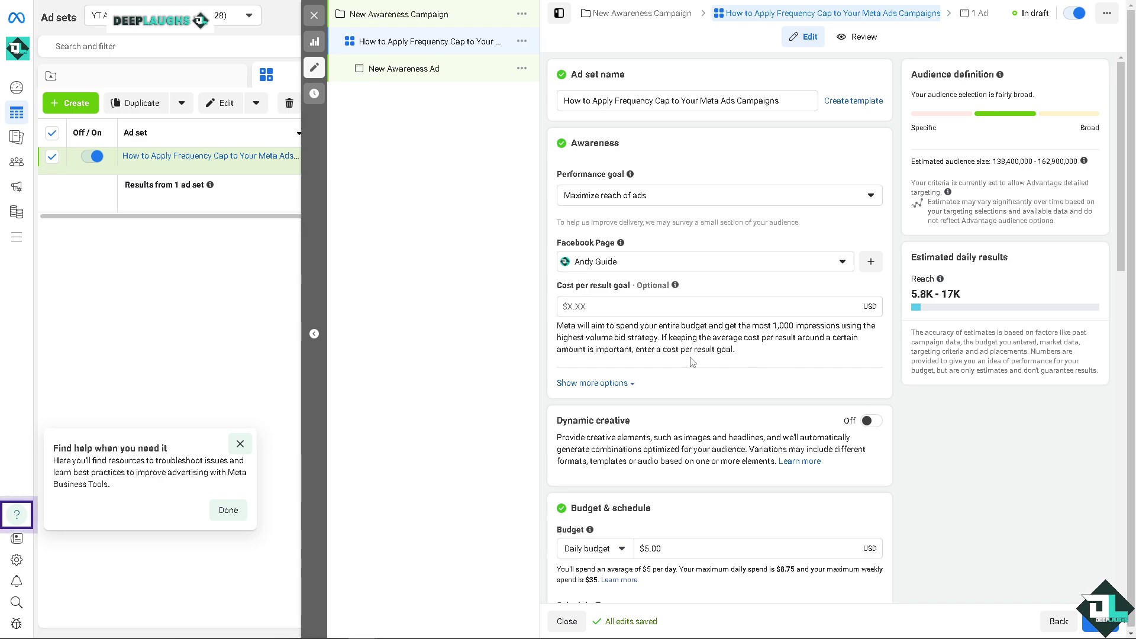
Set the ad set's frequency cap to 6 impressions every 9 days.
left_click(632, 385)
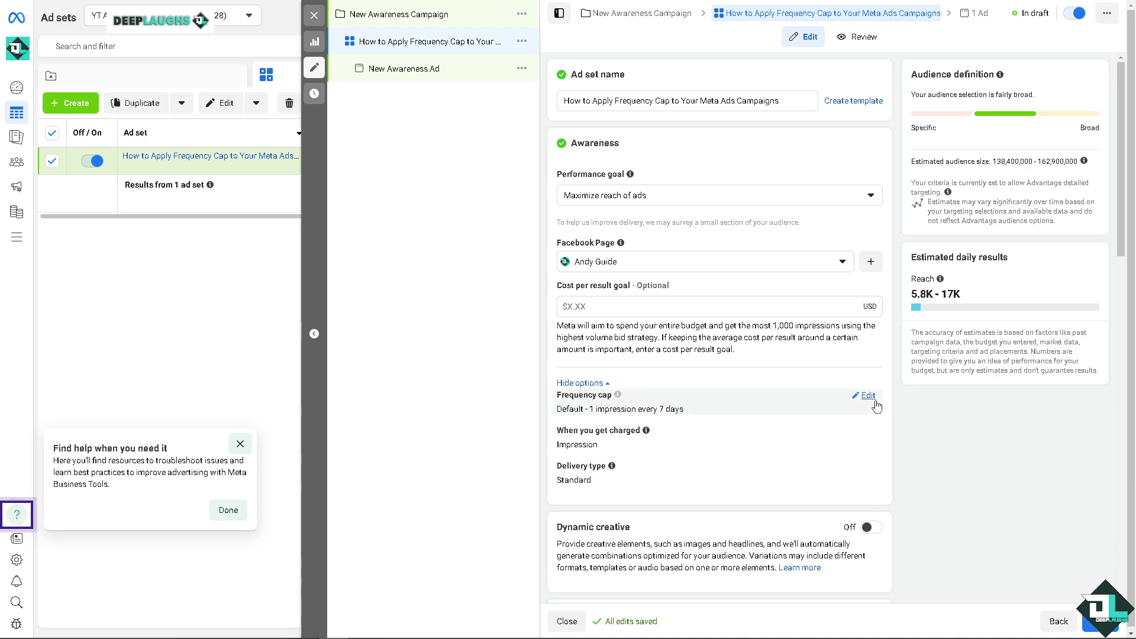
left_click(868, 396)
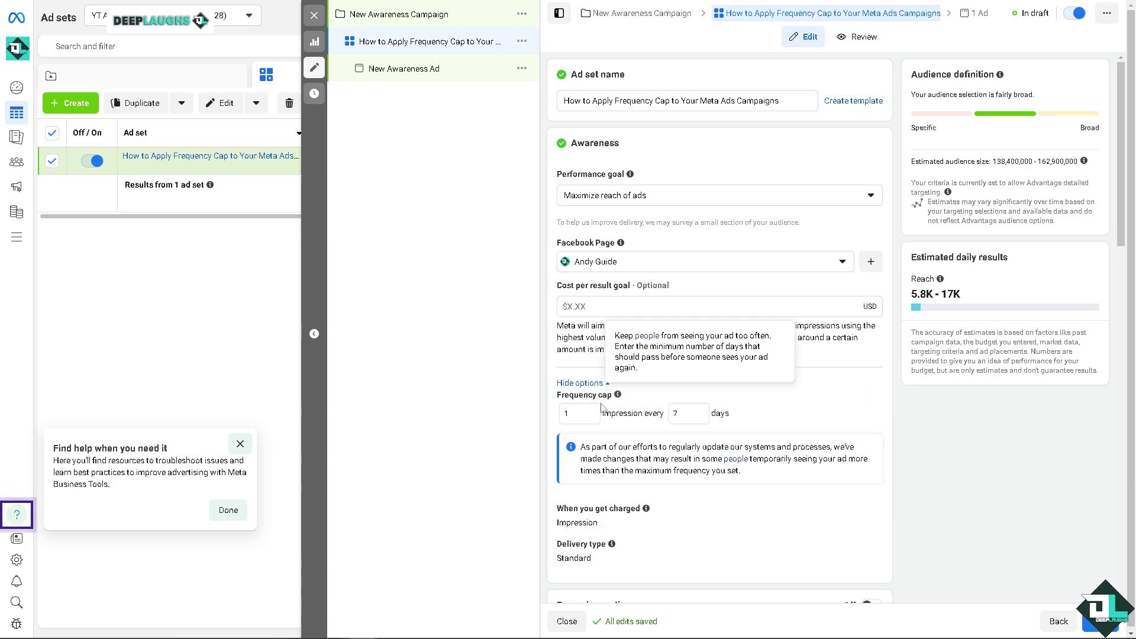
double_click(568, 414)
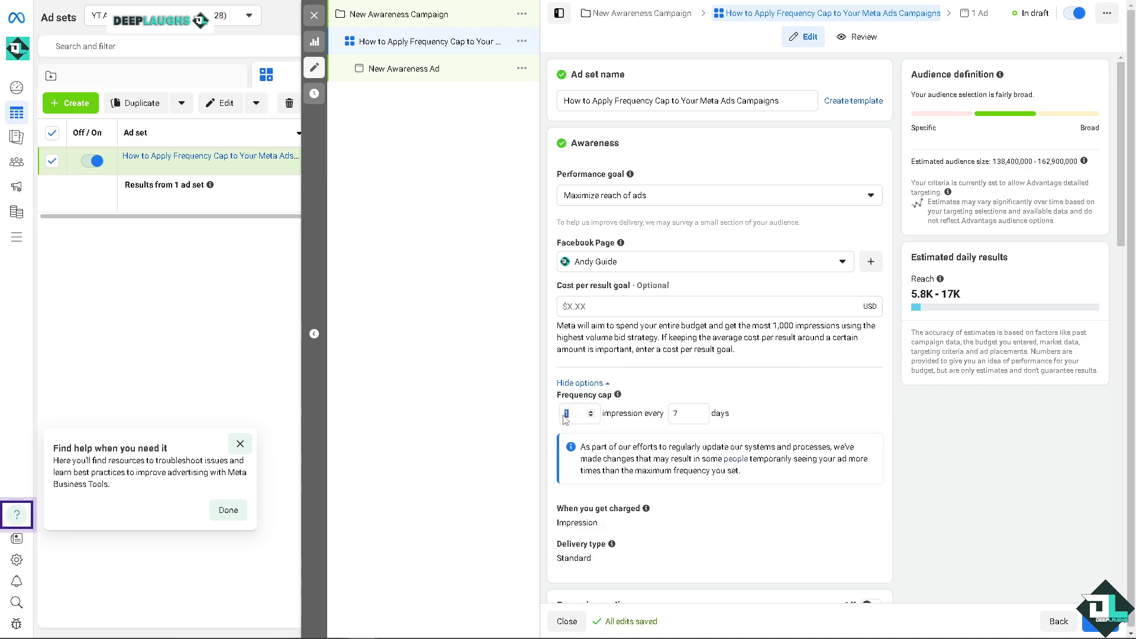
type("6")
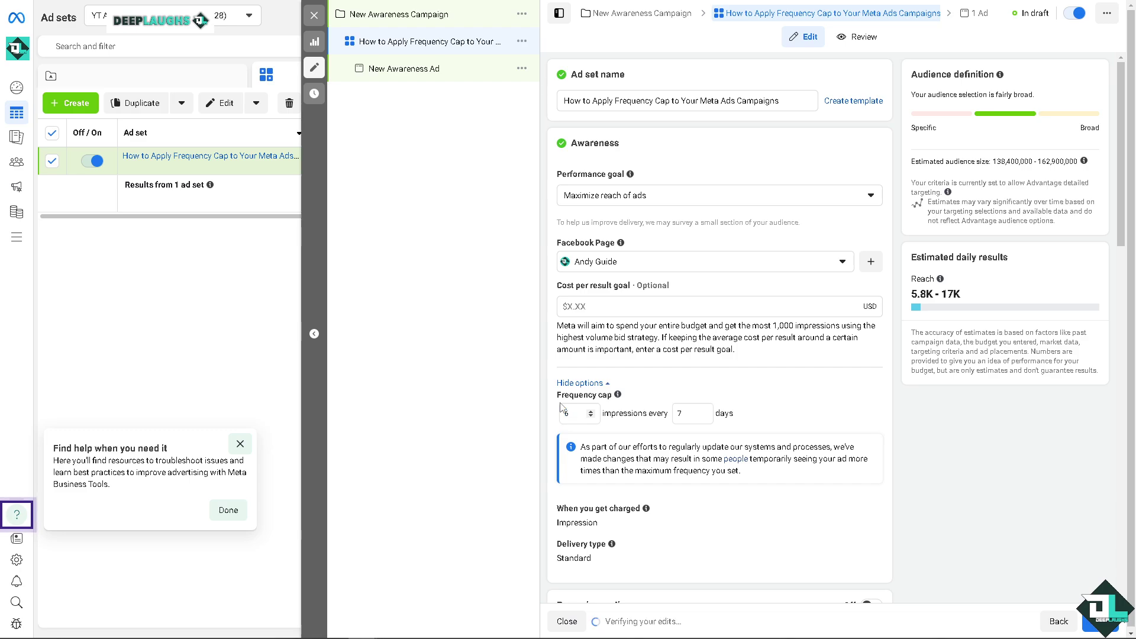
left_click(687, 412)
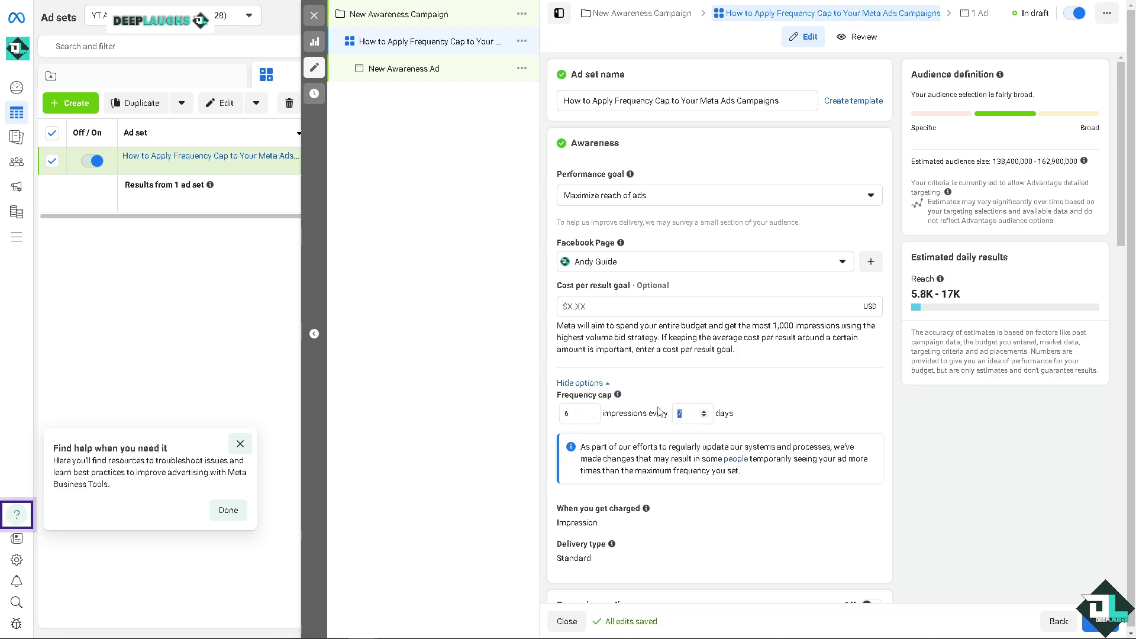
key("BackSpace")
type("9")
Enable Dynamic creative for the ad set and confirm the explanation dialog.
scroll(637, 444, "down", 1)
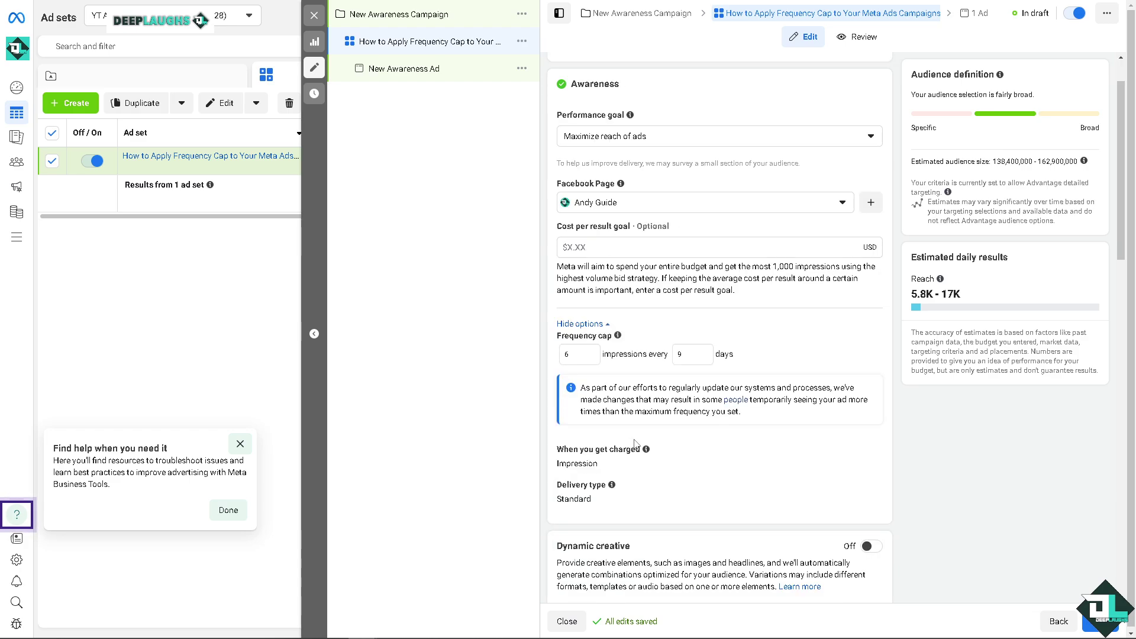
scroll(634, 443, "down", 1)
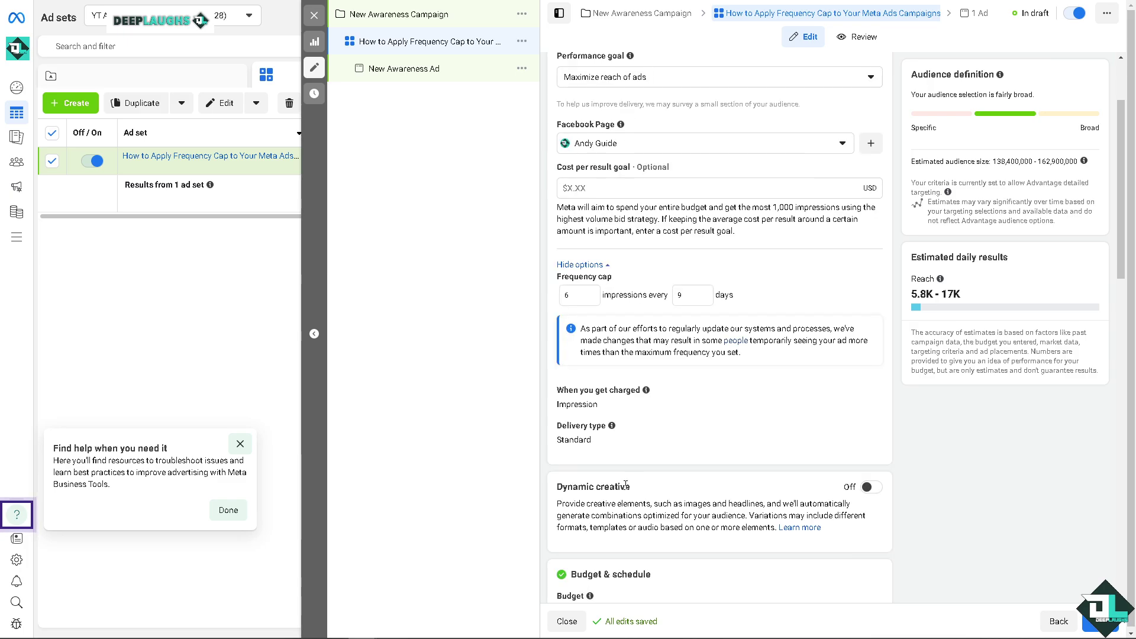
left_click(870, 487)
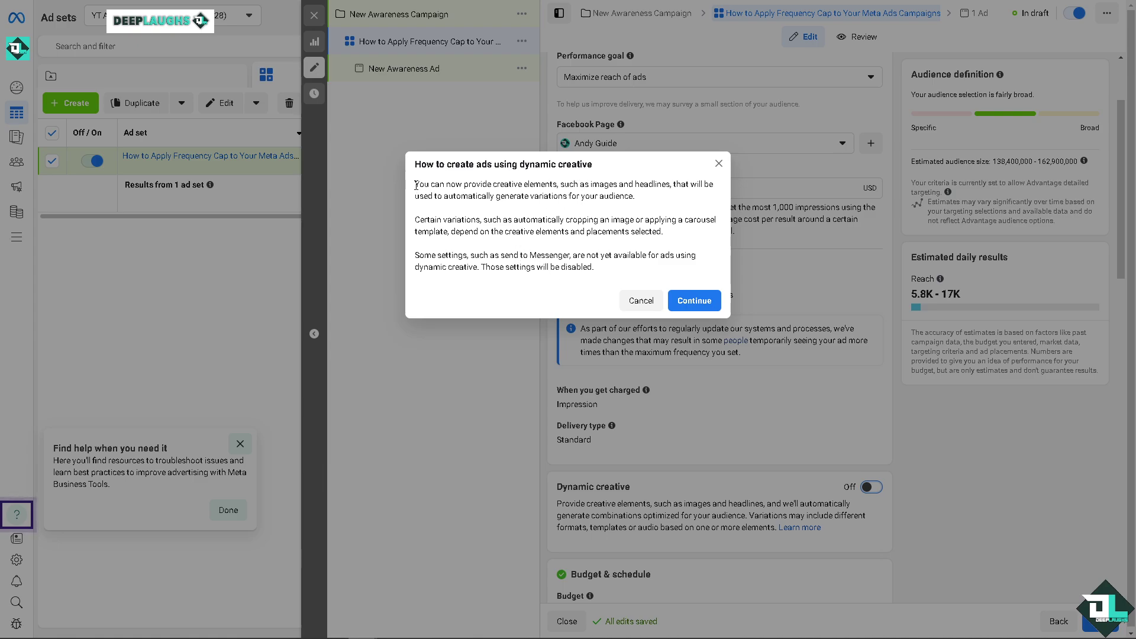
left_click_drag(414, 184, 541, 184)
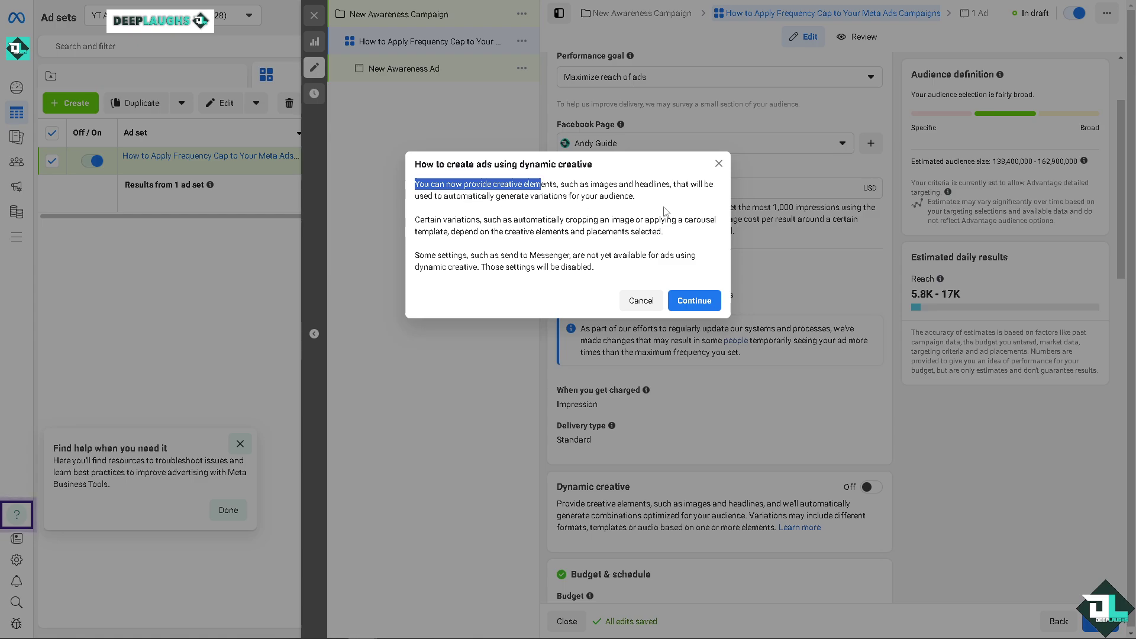
left_click(695, 301)
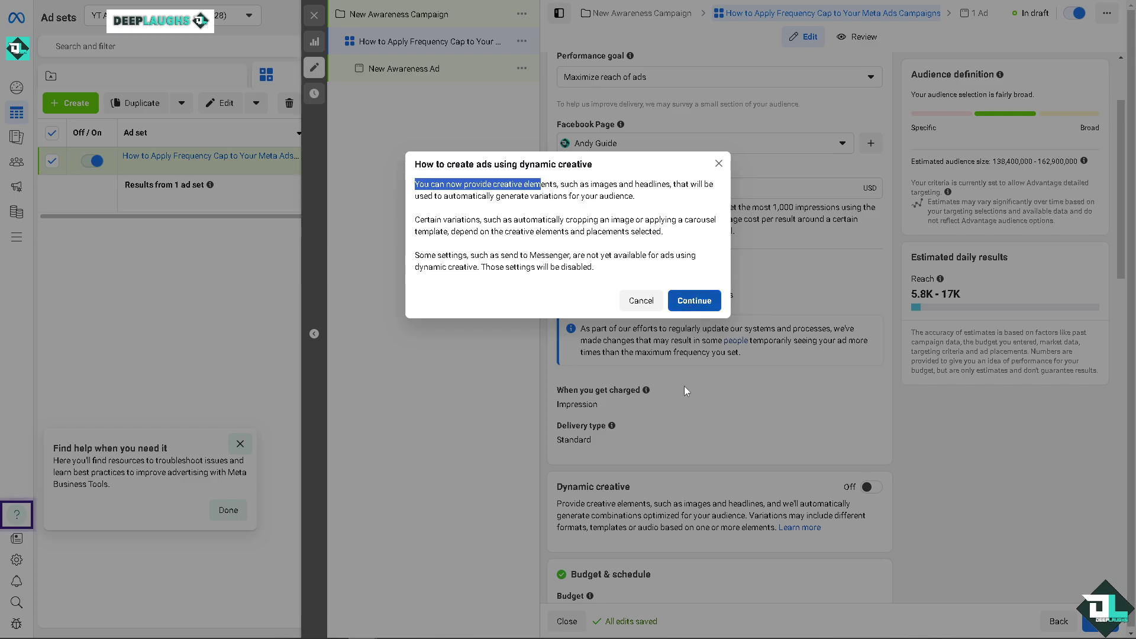
scroll(663, 414, "down", 2)
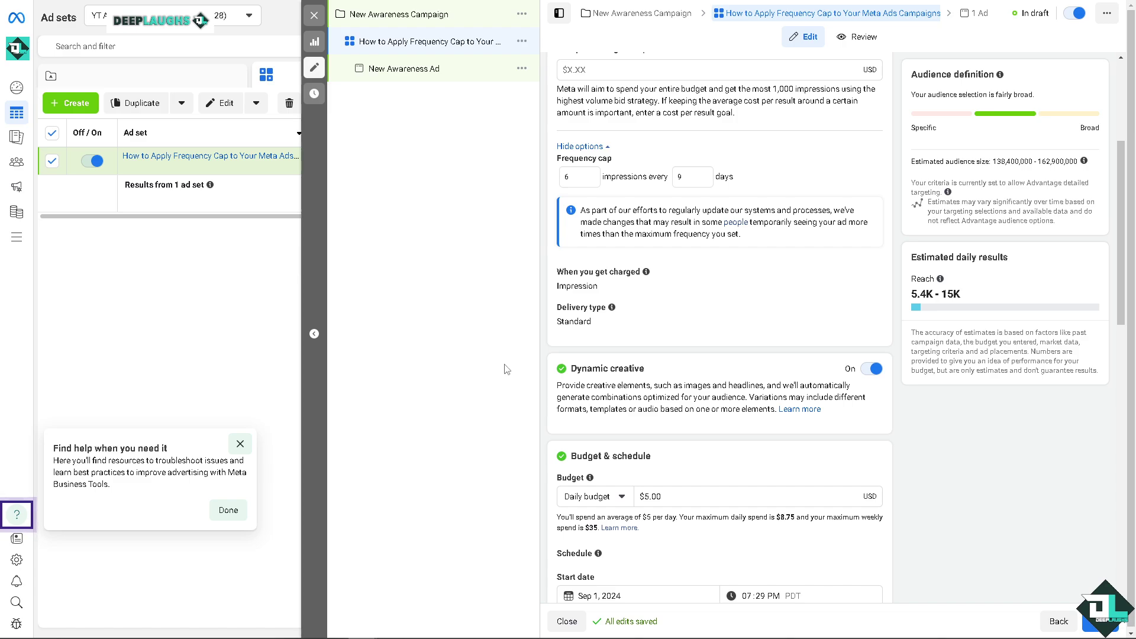
Change the ad set's daily budget from $5.00 to $6.90.
left_click(639, 497)
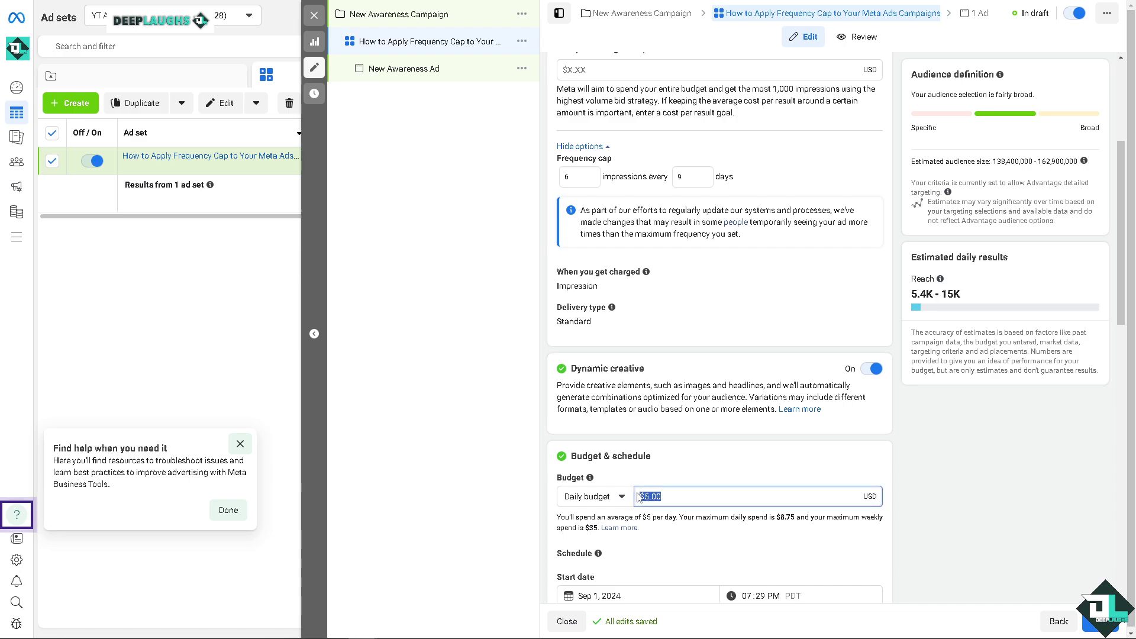
type("63")
key("BackSpace")
type(".9")
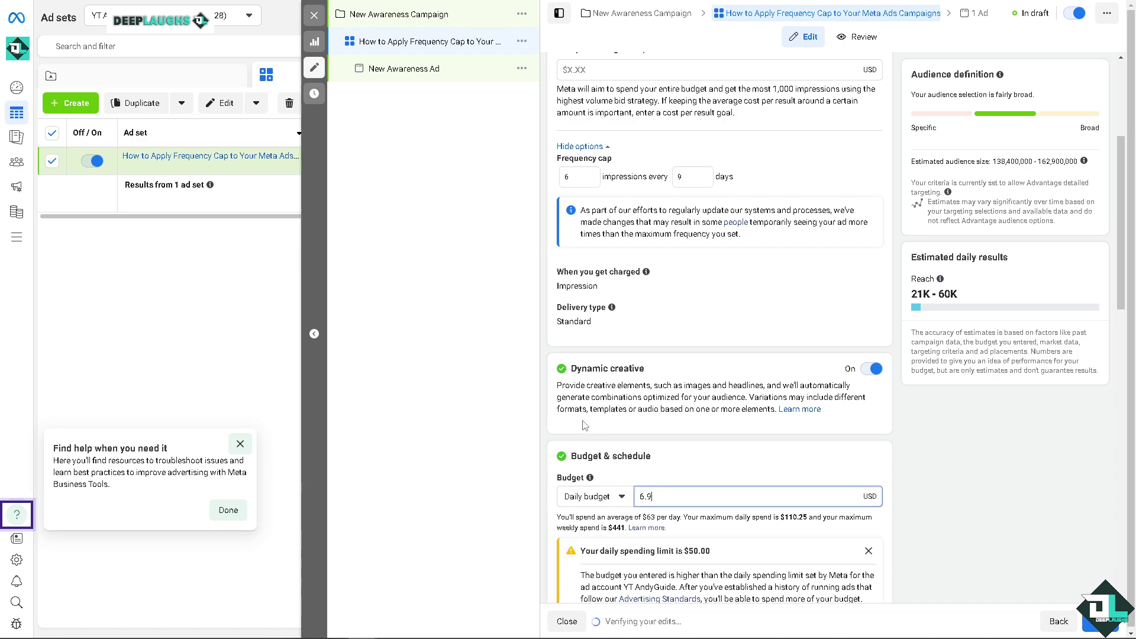
left_click(490, 411)
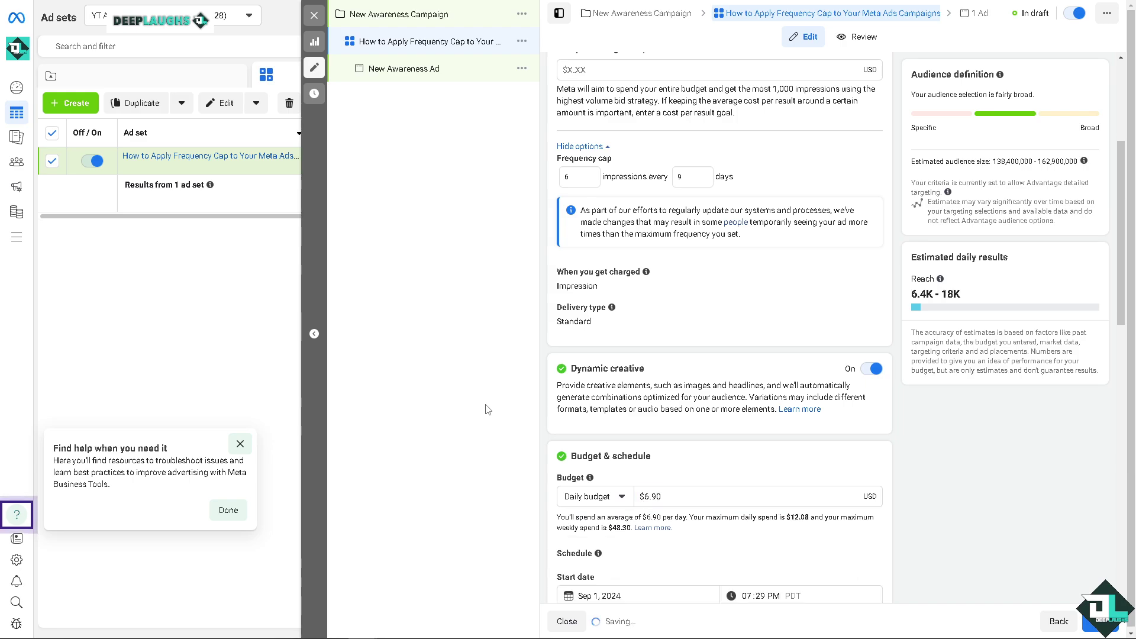
Try a $6.90 lifetime budget, then switch back to Daily budget.
left_click(625, 496)
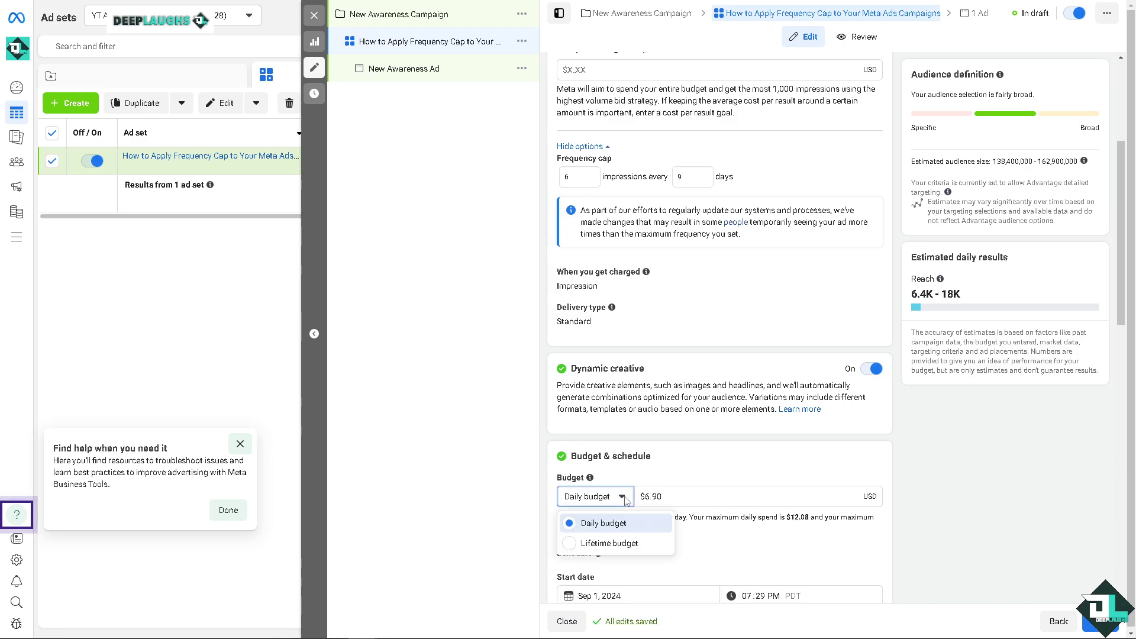
left_click(593, 544)
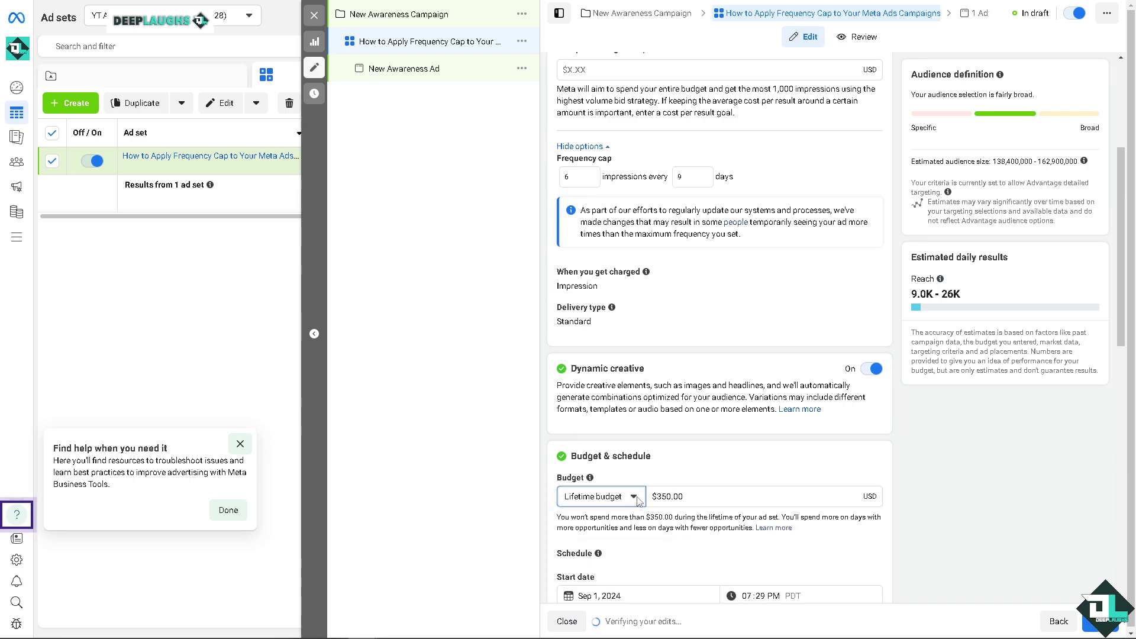
key("Tab")
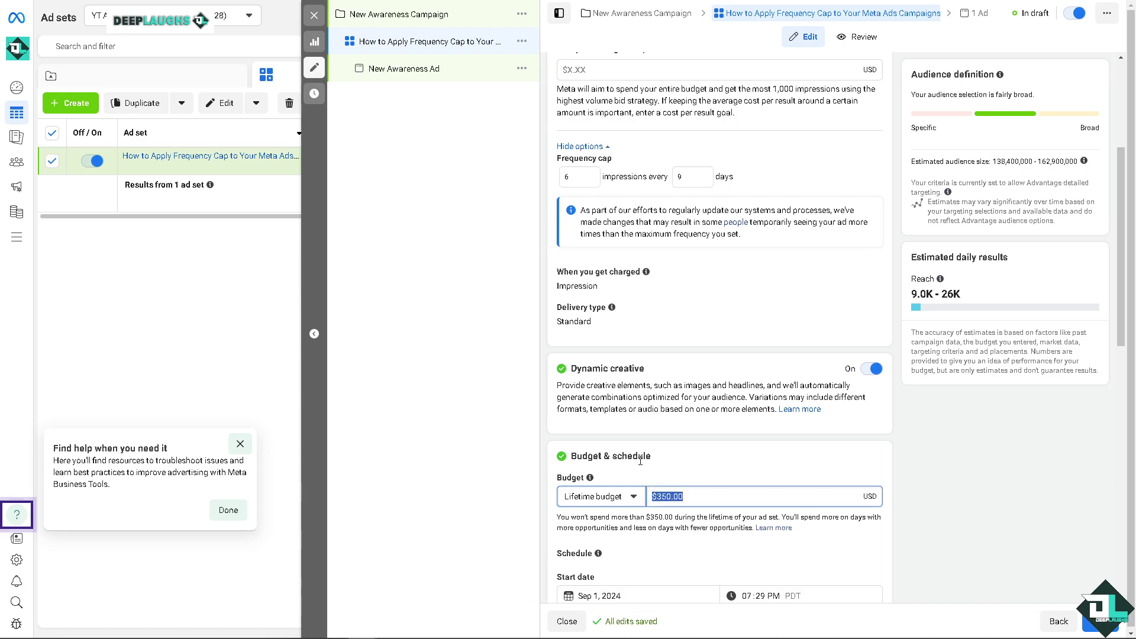
type("6.9")
left_click(640, 461)
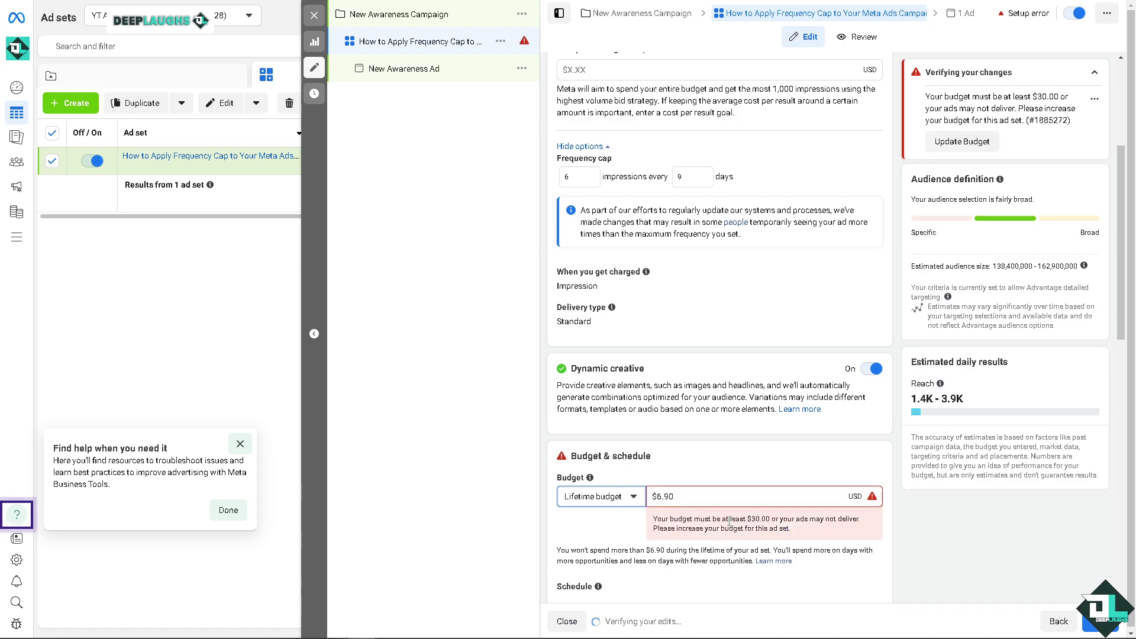
left_click(634, 498)
left_click(607, 524)
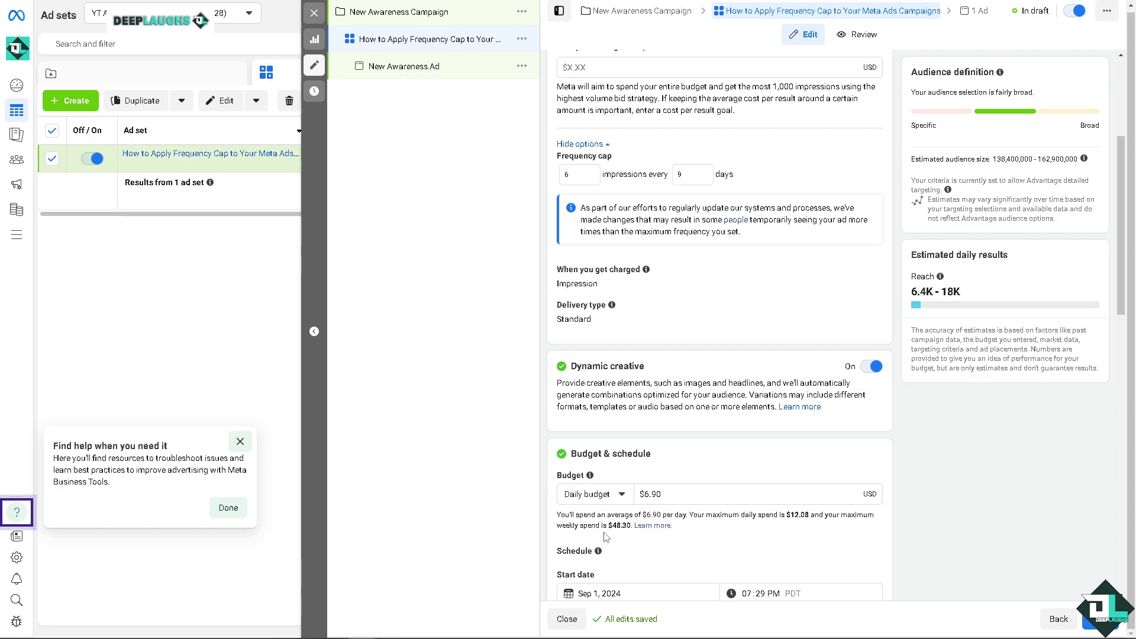
Keep Sep 1, 2024 as the start date and set an end date of Oct 15, 2024.
scroll(640, 554, "down", 1)
scroll(648, 534, "down", 2)
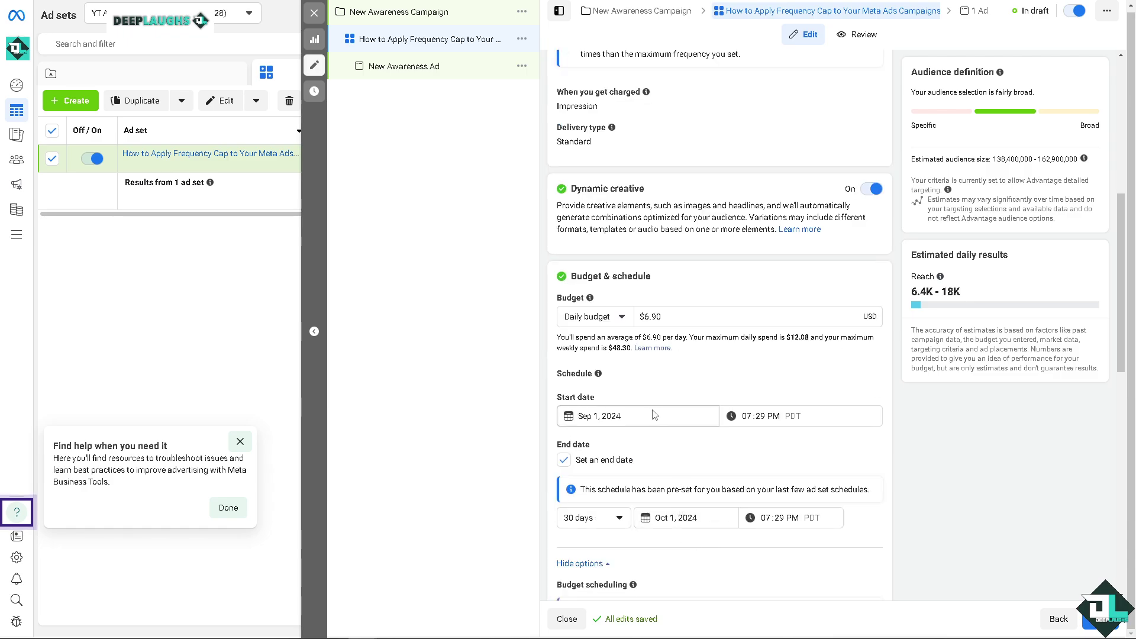
left_click(572, 417)
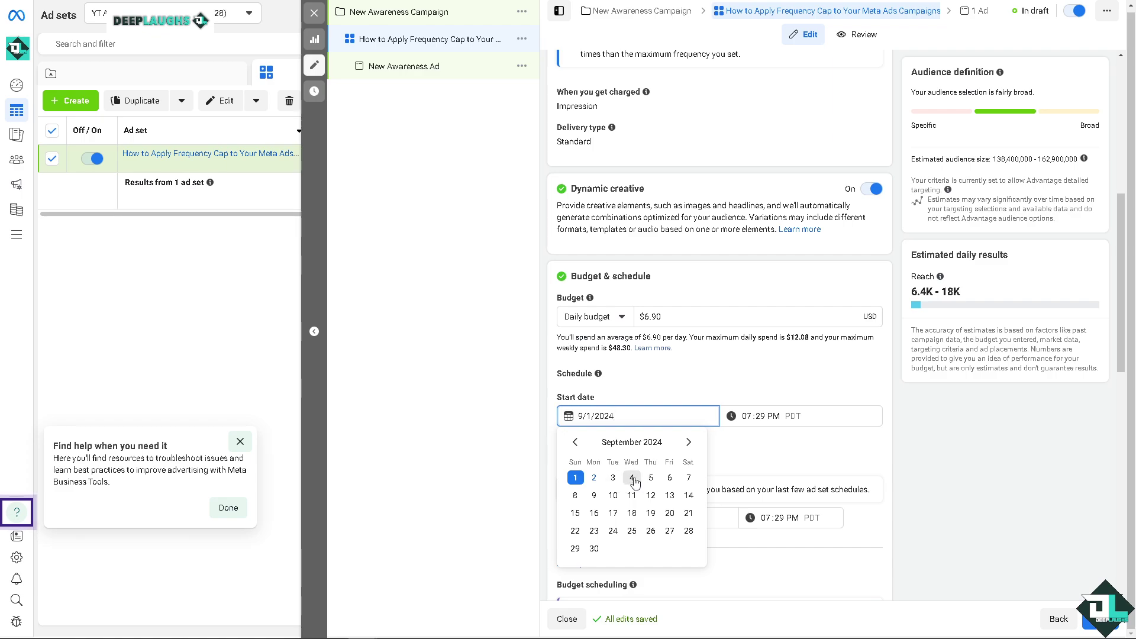
left_click(781, 432)
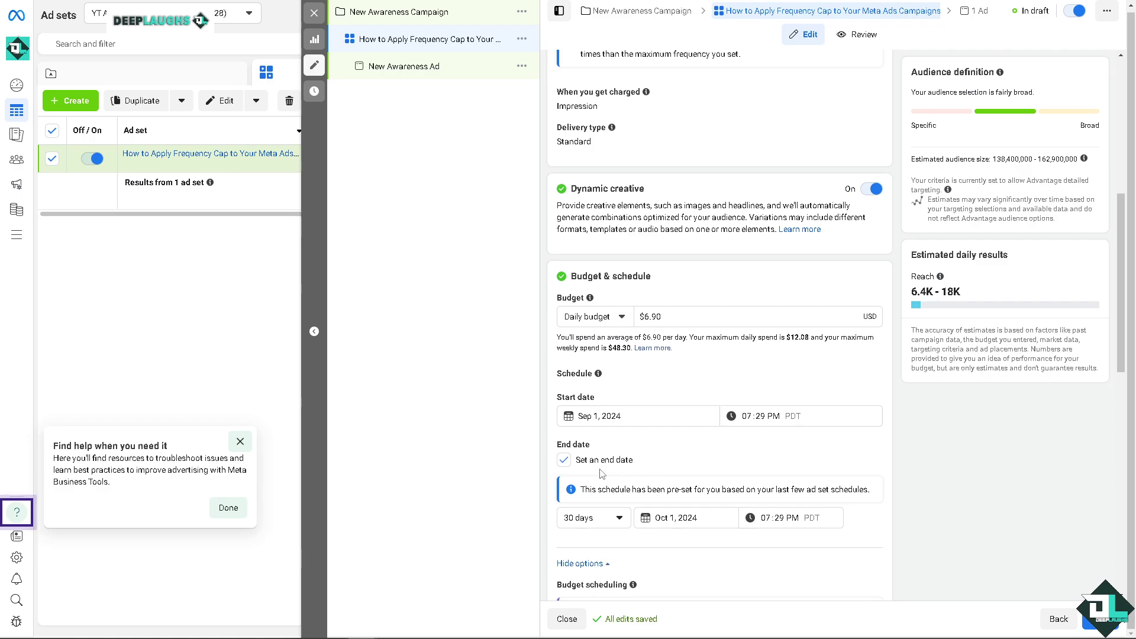
left_click(565, 463)
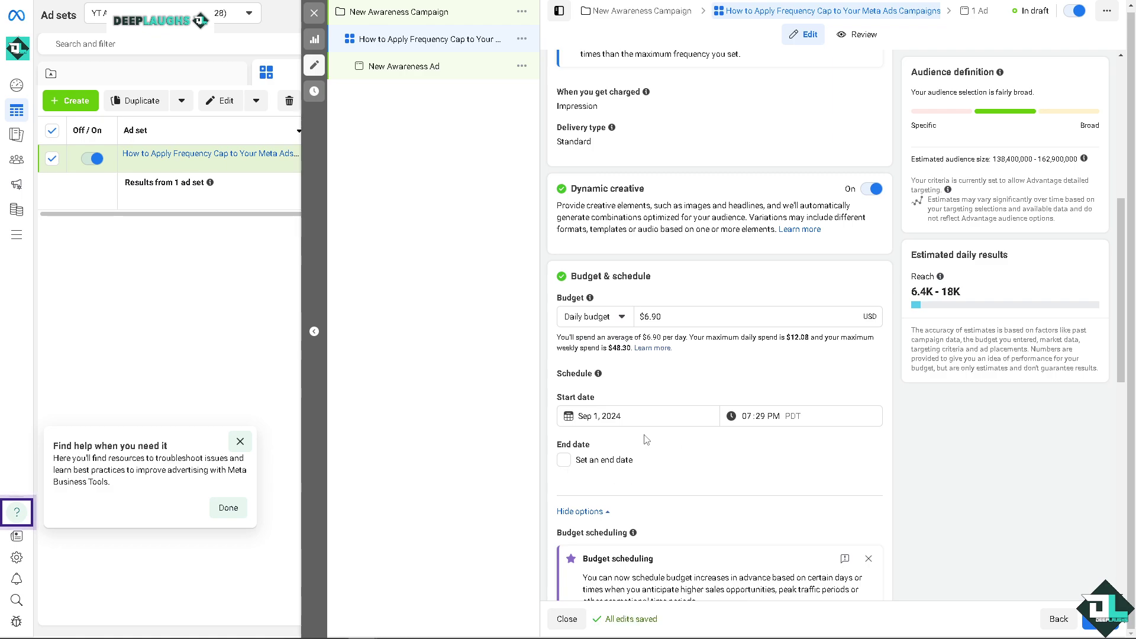
left_click(563, 462)
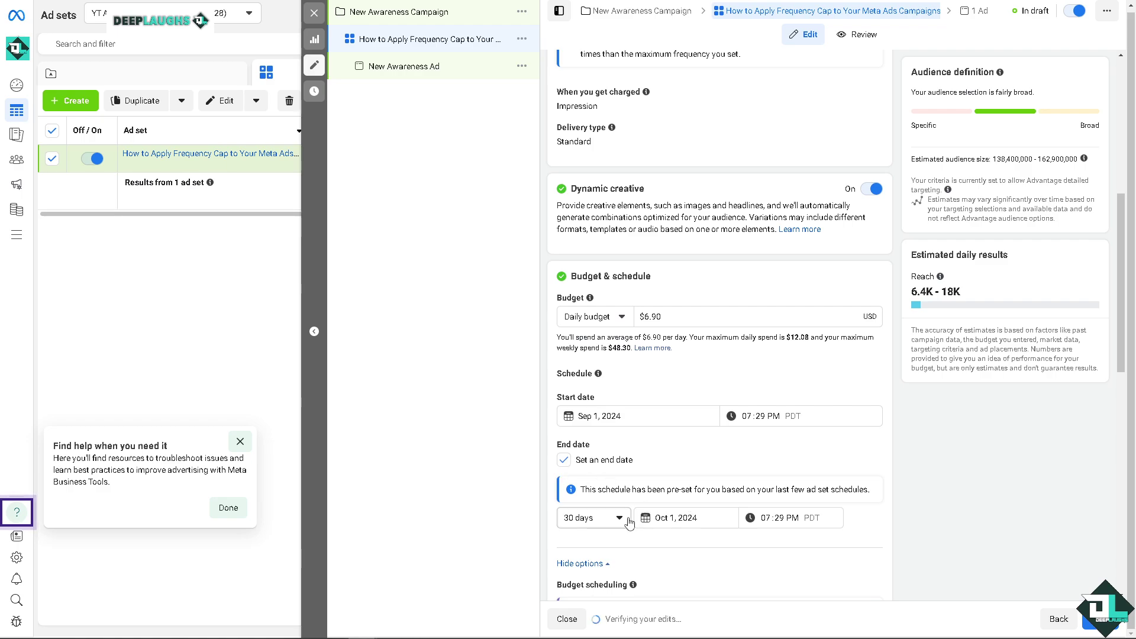
left_click(657, 518)
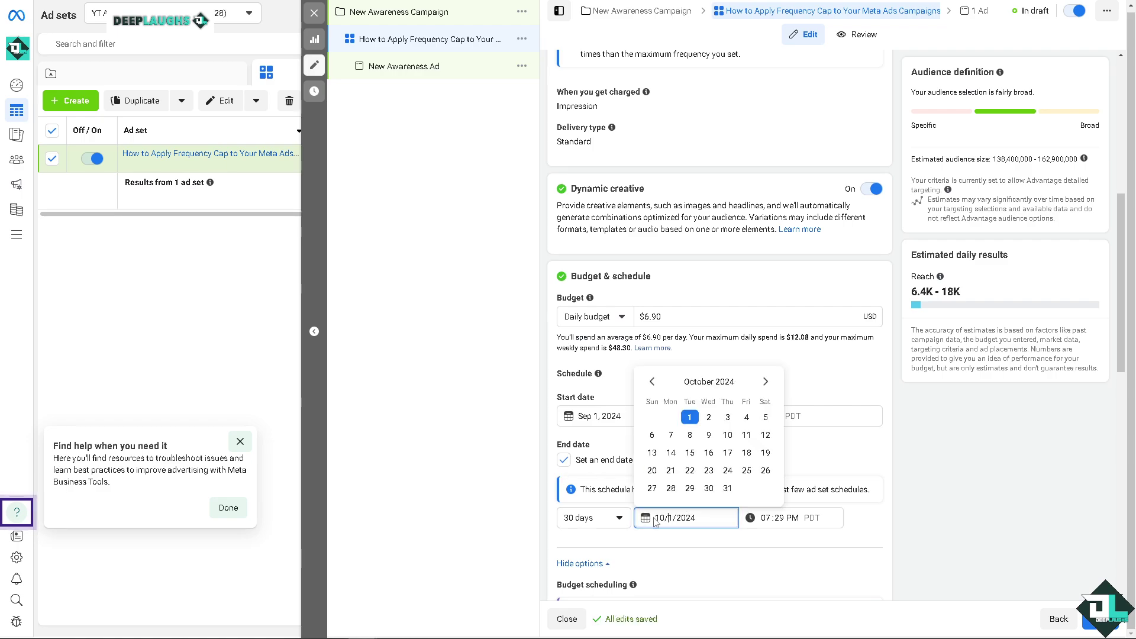
left_click(690, 453)
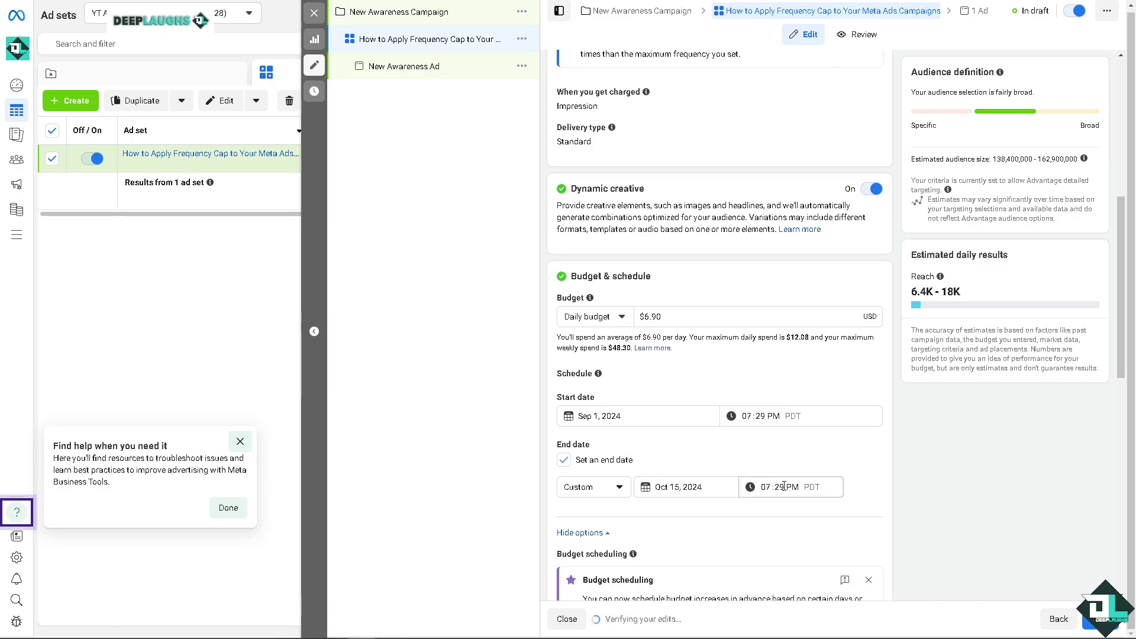
scroll(793, 489, "down", 2)
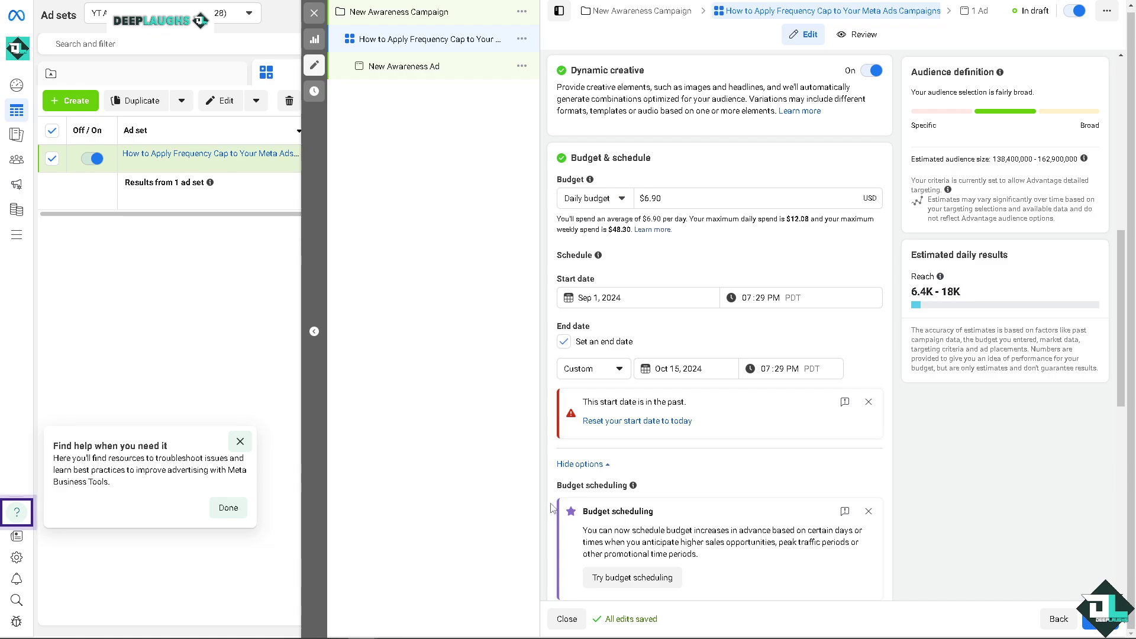
scroll(543, 512, "down", 1)
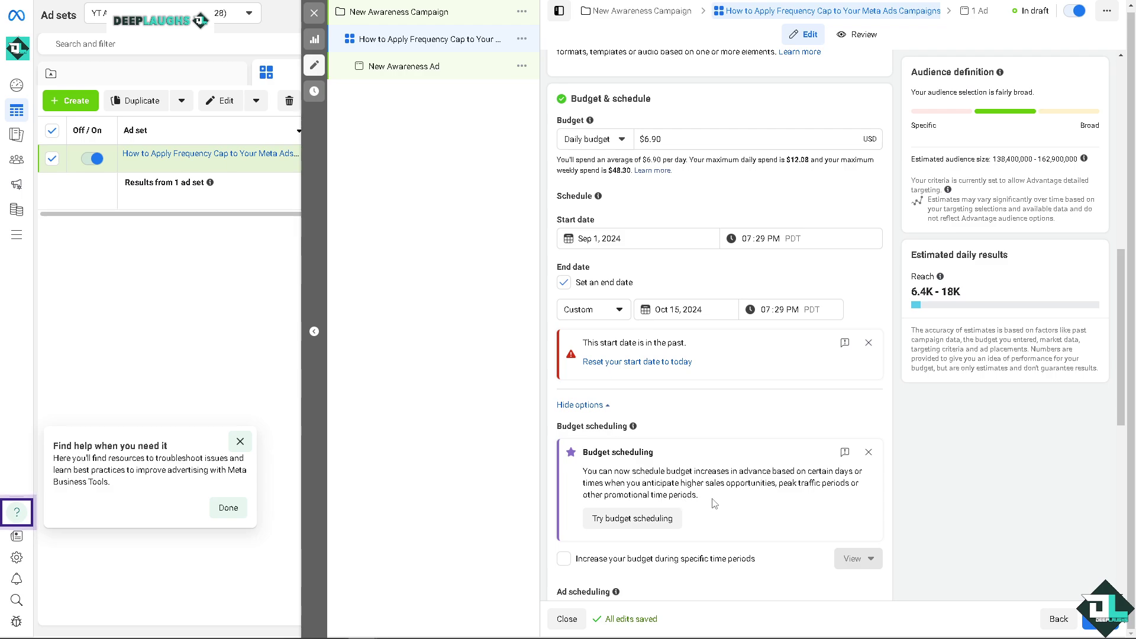
Turn on budget increases during specific time periods for the ad set.
left_click_drag(699, 496, 583, 472)
left_click(617, 474)
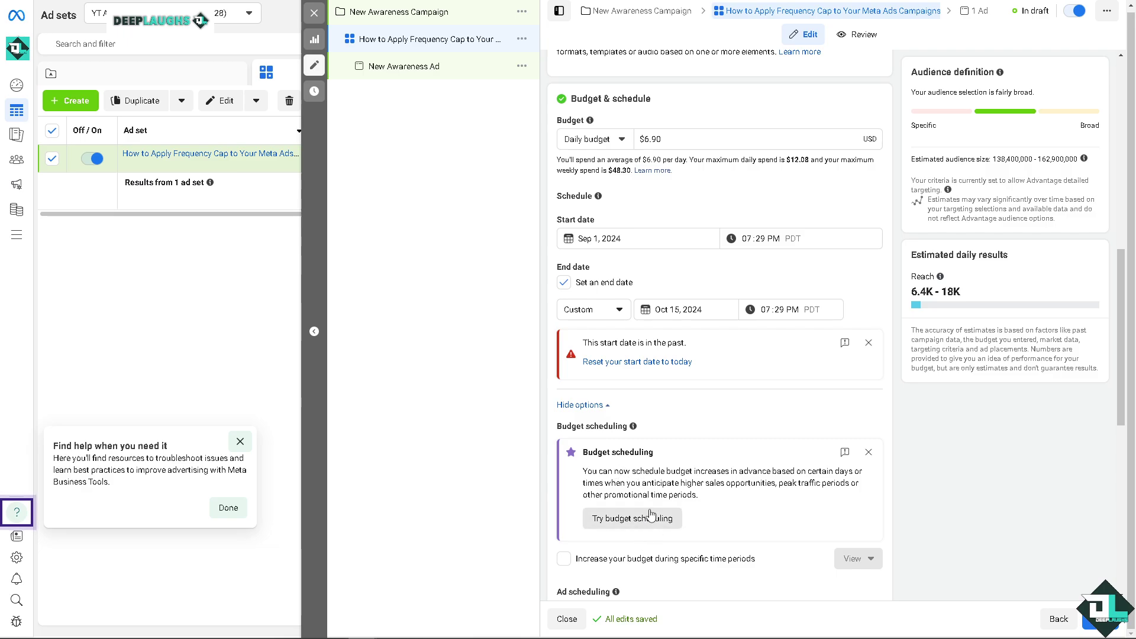
scroll(654, 514, "down", 1)
left_click(564, 502)
scroll(681, 497, "down", 1)
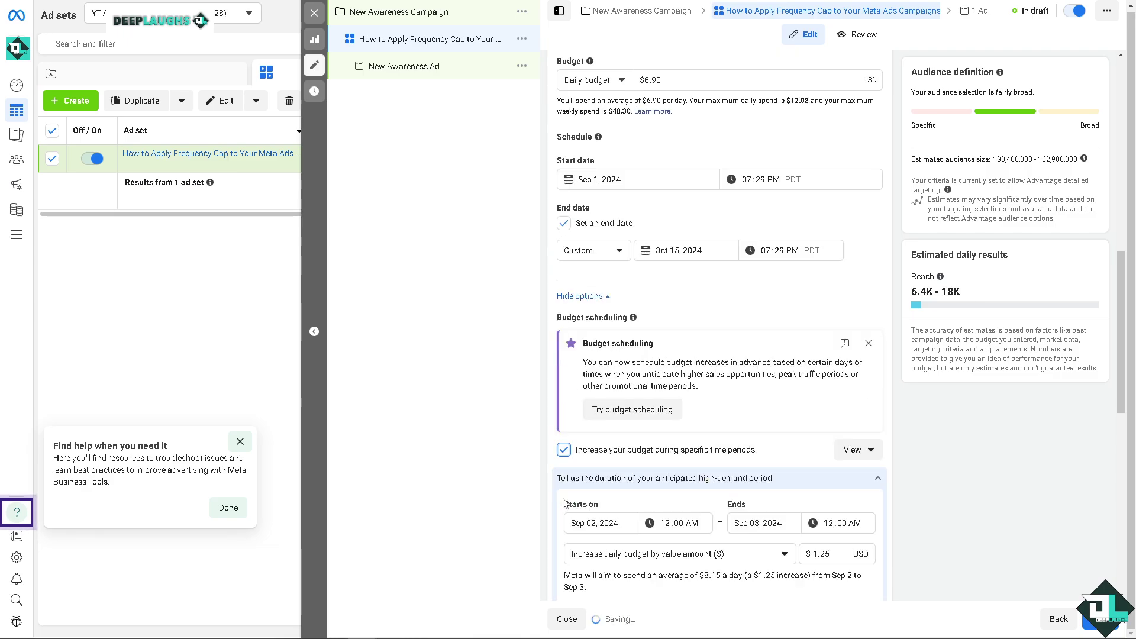
Show all scheduled periods to review the $1.25 increase for Sep 2–3, 2024.
left_click(865, 451)
left_click(827, 352)
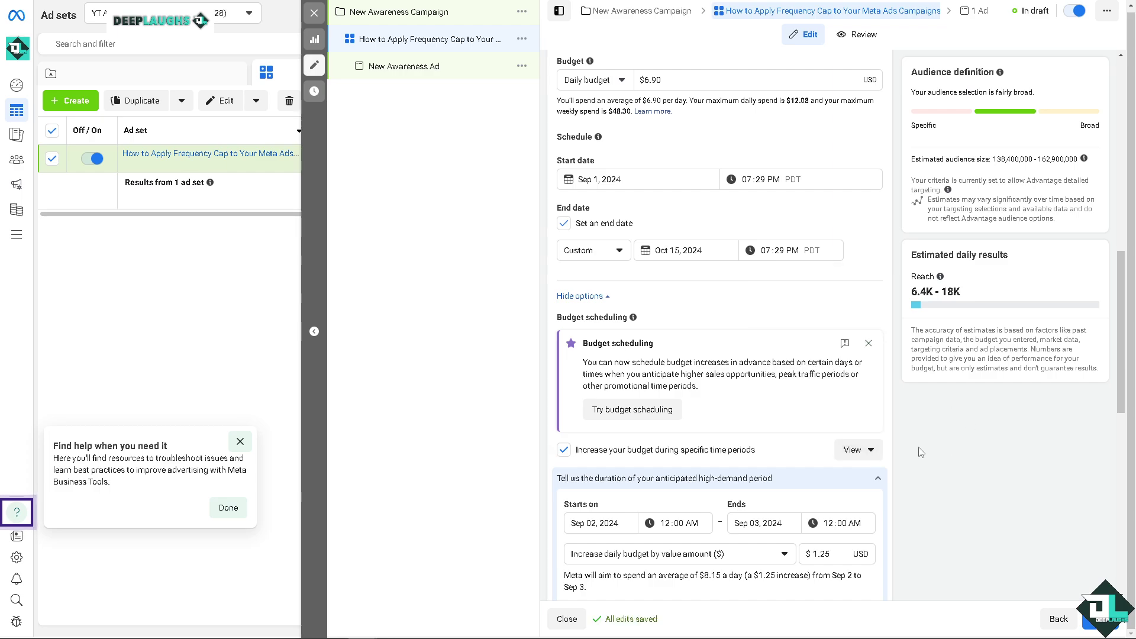
scroll(639, 489, "down", 2)
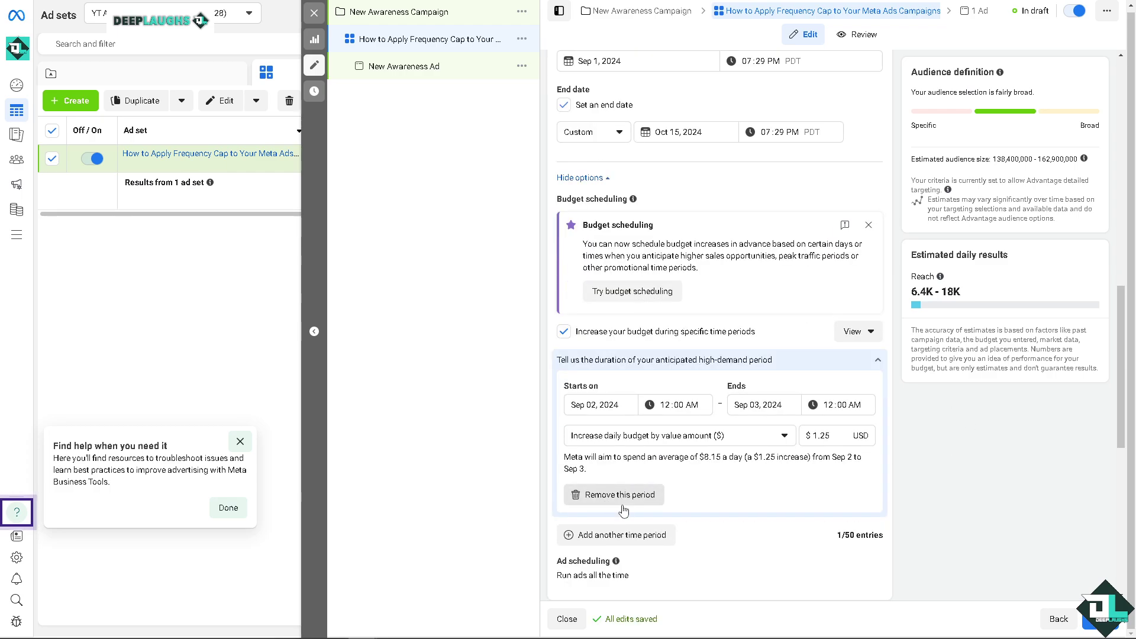
scroll(614, 501, "down", 1)
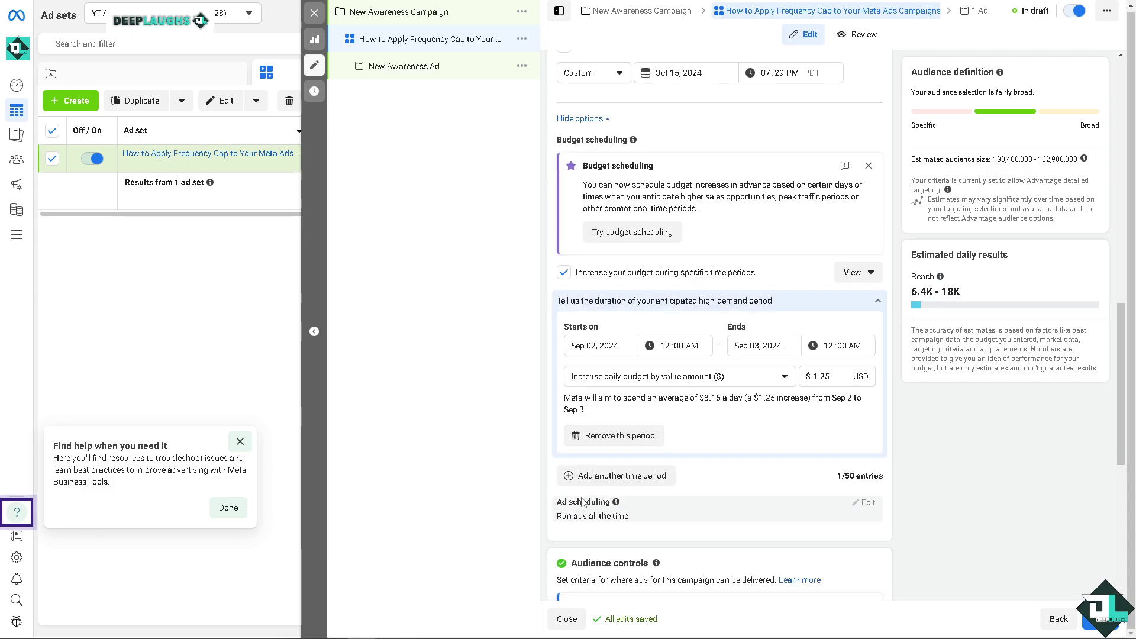
scroll(587, 491, "down", 2)
scroll(588, 492, "down", 1)
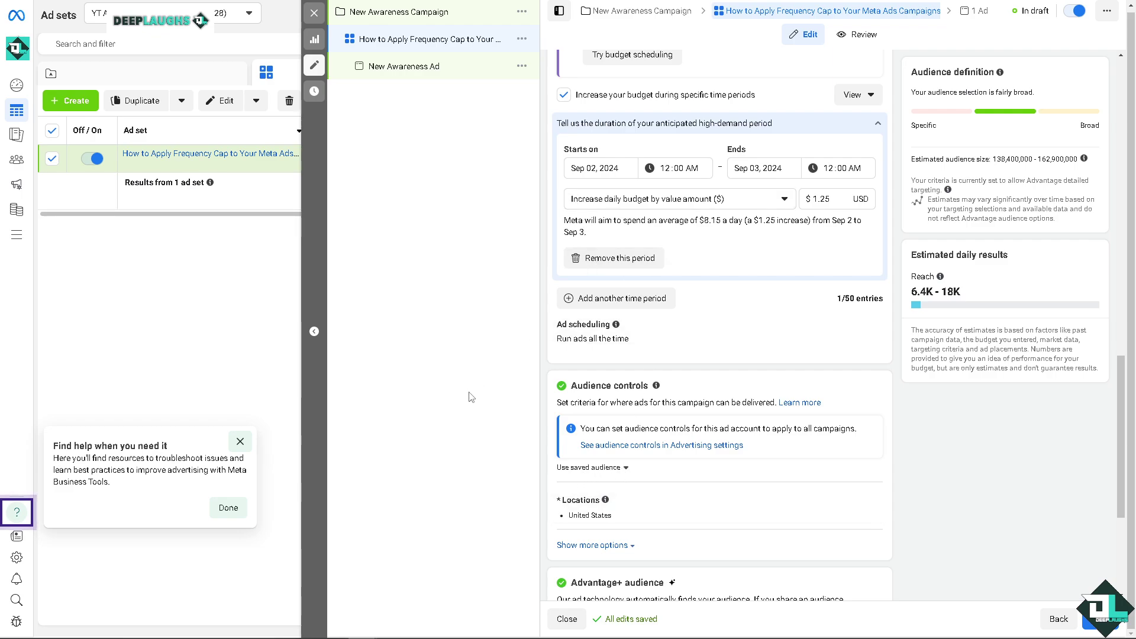
scroll(646, 370, "down", 3)
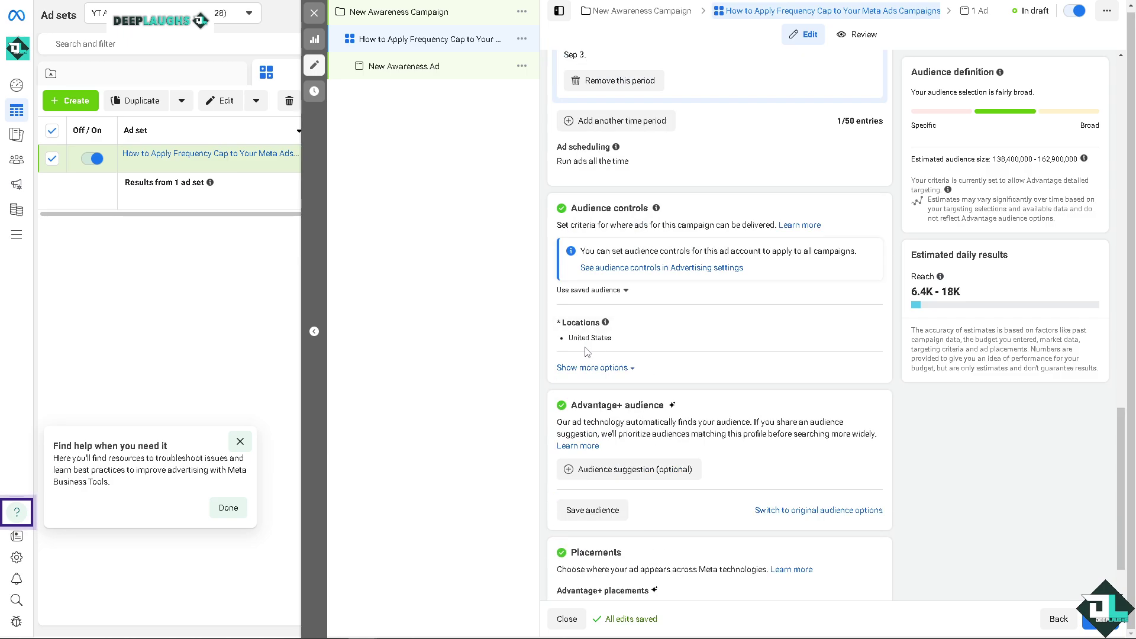
scroll(619, 384, "down", 1)
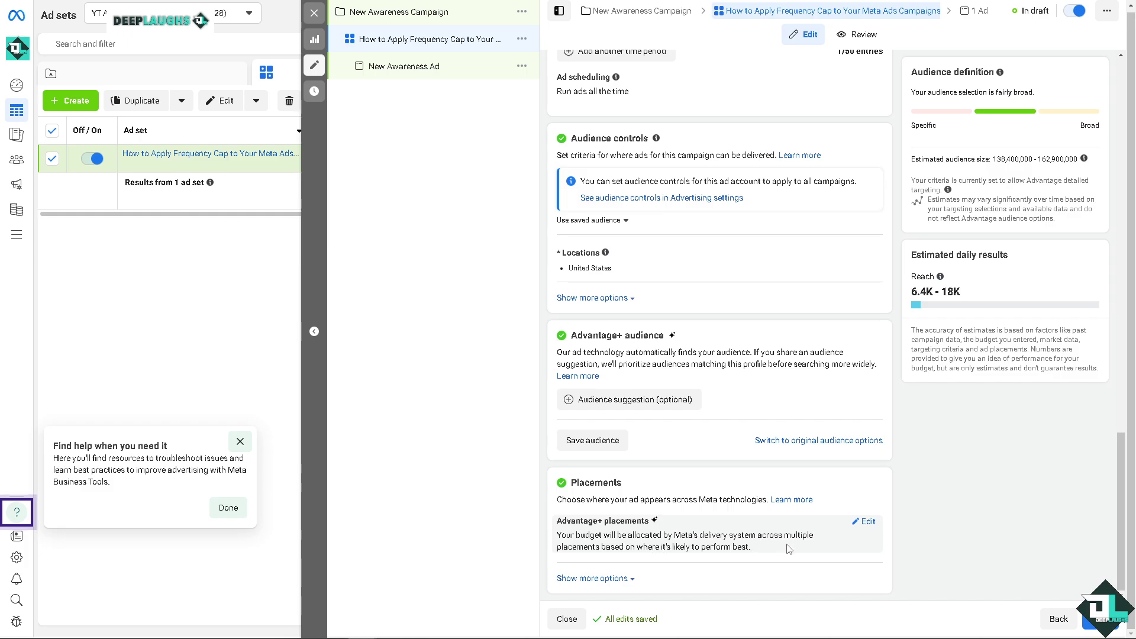
scroll(1109, 440, "up", 10)
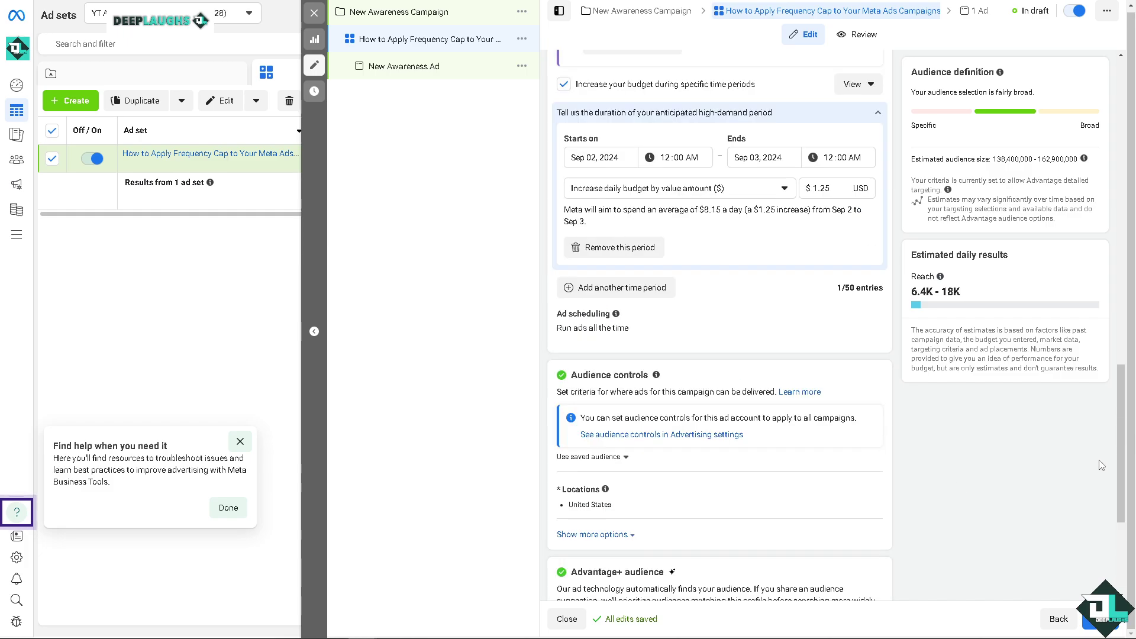
scroll(895, 305, "up", 10)
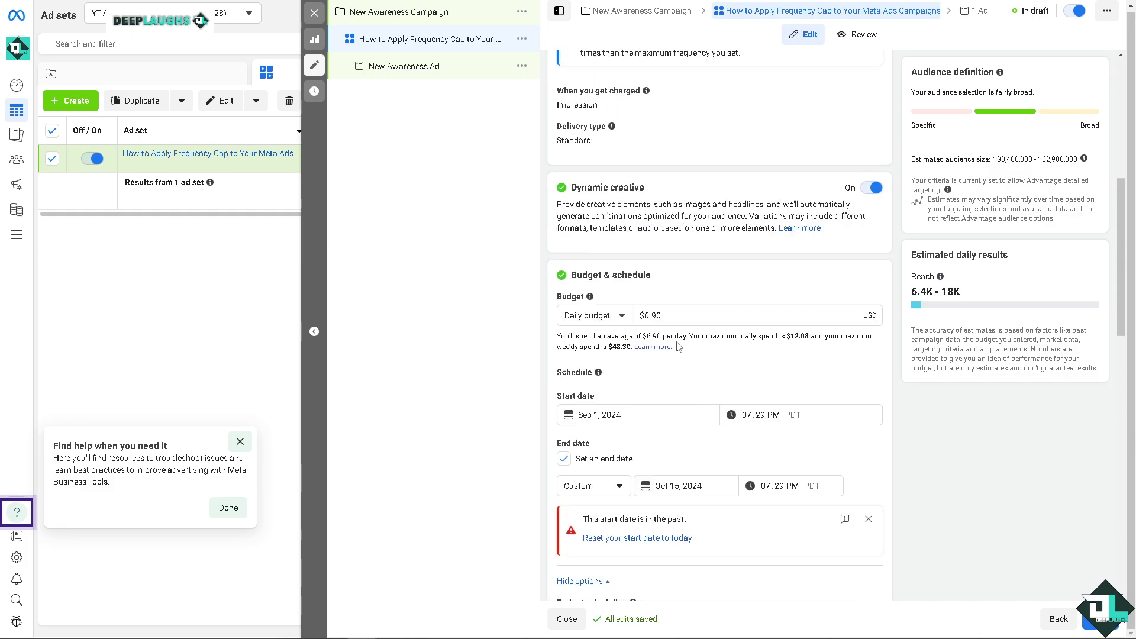
scroll(974, 322, "up", 3)
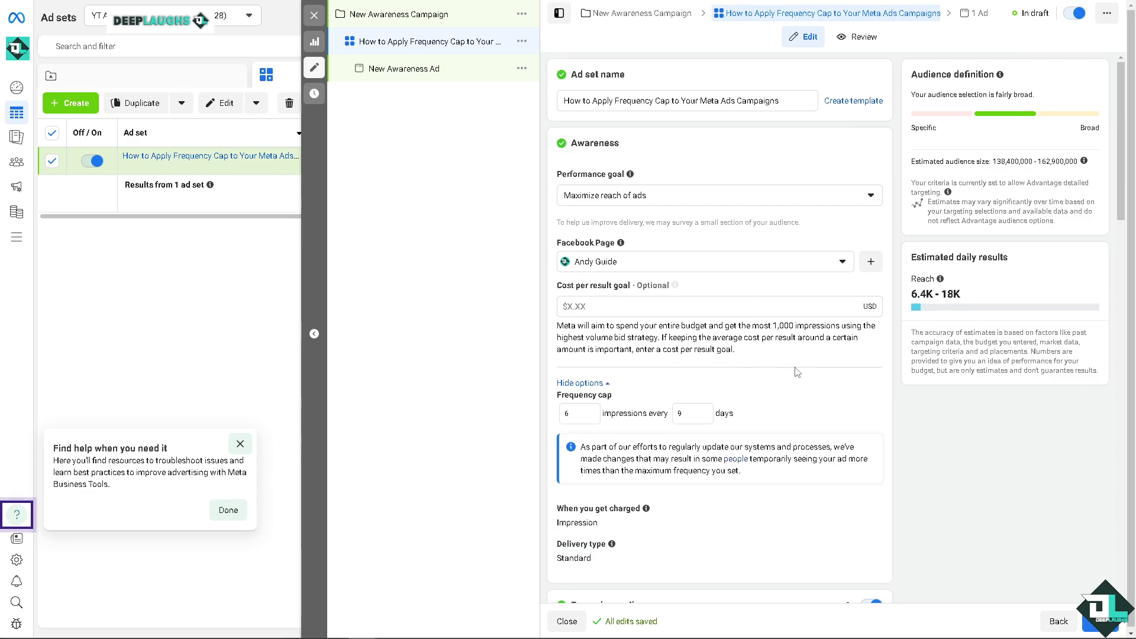
scroll(797, 373, "down", 8)
scroll(1019, 478, "down", 5)
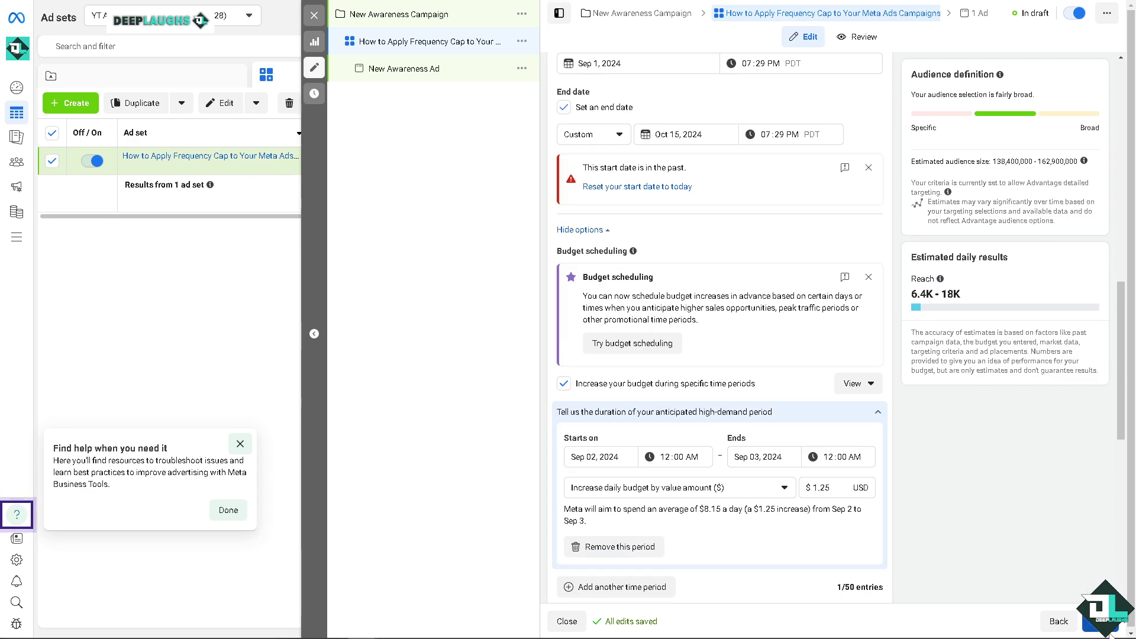
Replace the ad name 'New Awareness Ad' with 'DEEPLaughs' and review the rest of the ad form.
left_click(404, 68)
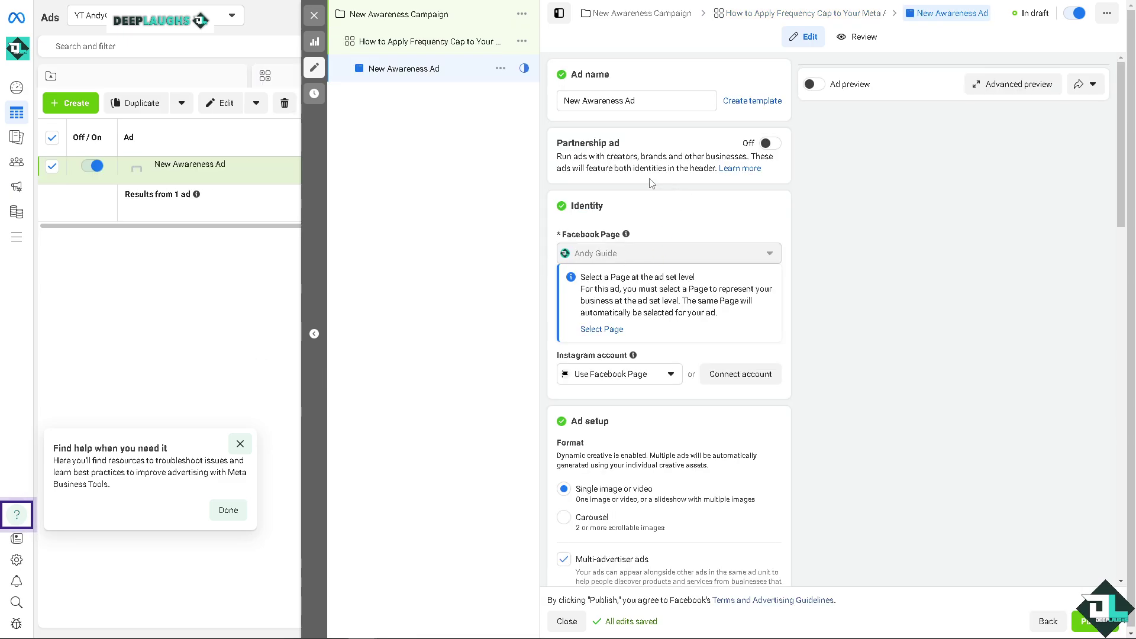
left_click_drag(648, 101, 541, 112)
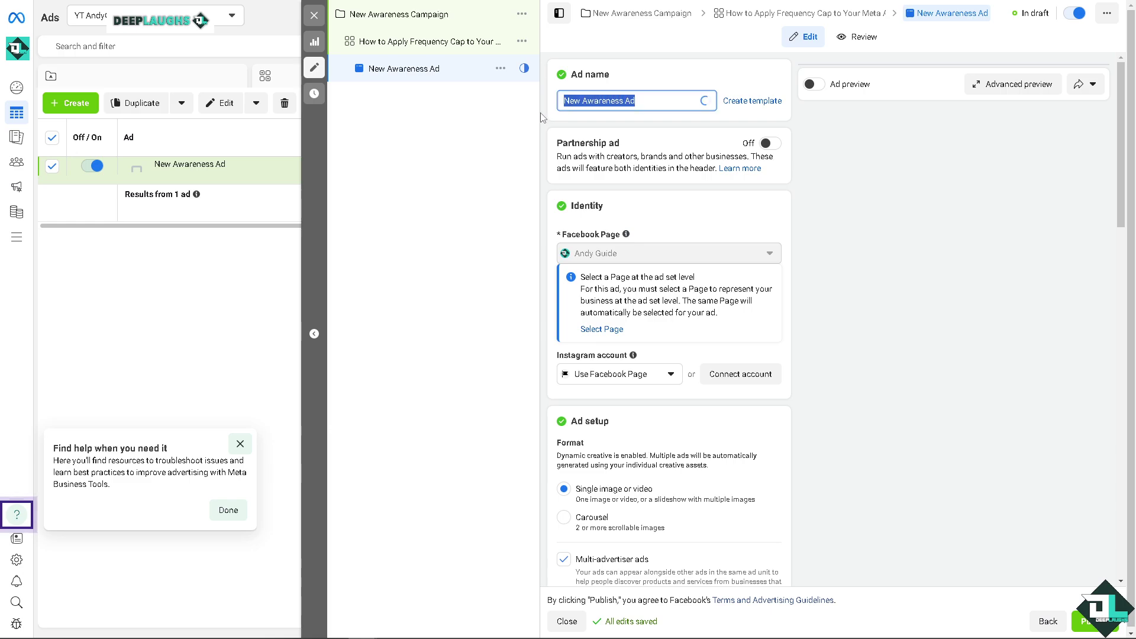
type("DEEPLaughs")
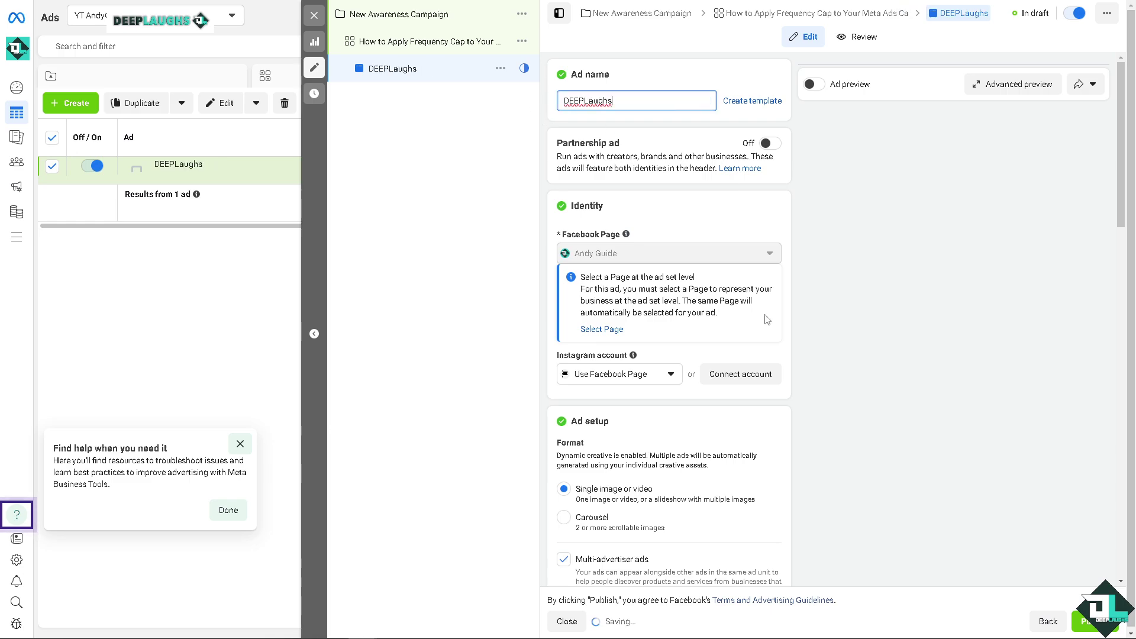
scroll(692, 367, "down", 5)
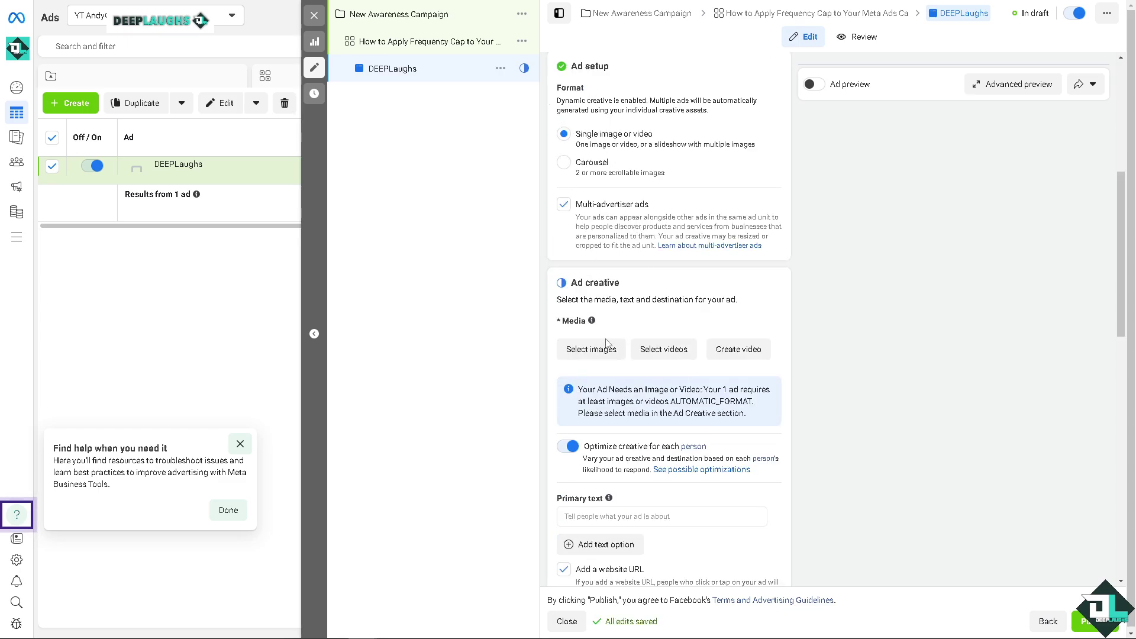
scroll(645, 352, "down", 5)
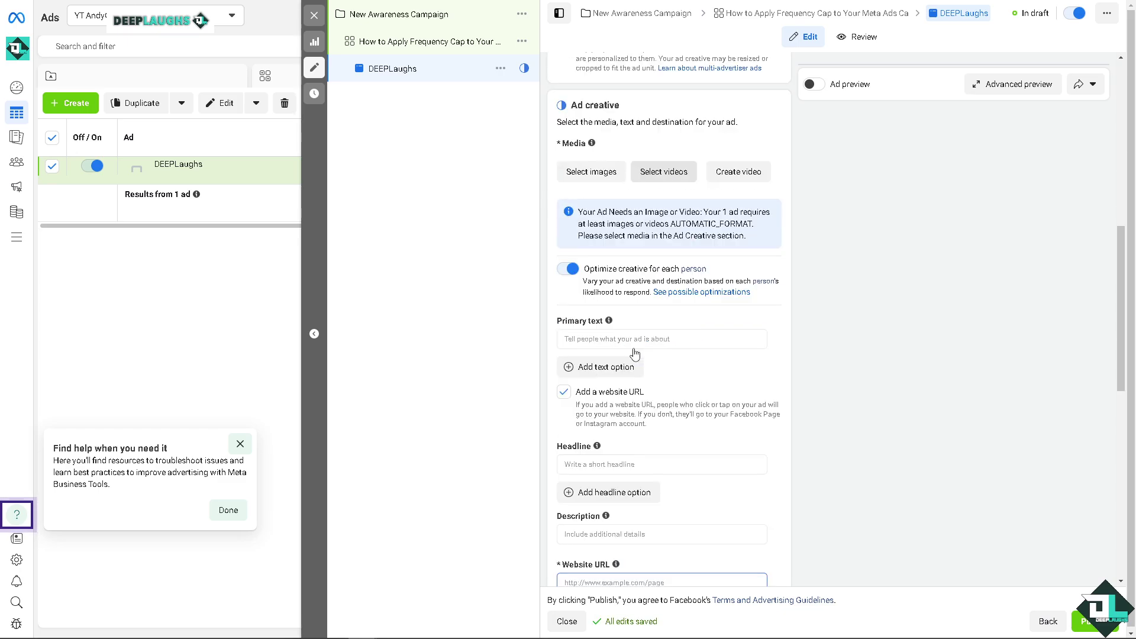
scroll(635, 348, "down", 2)
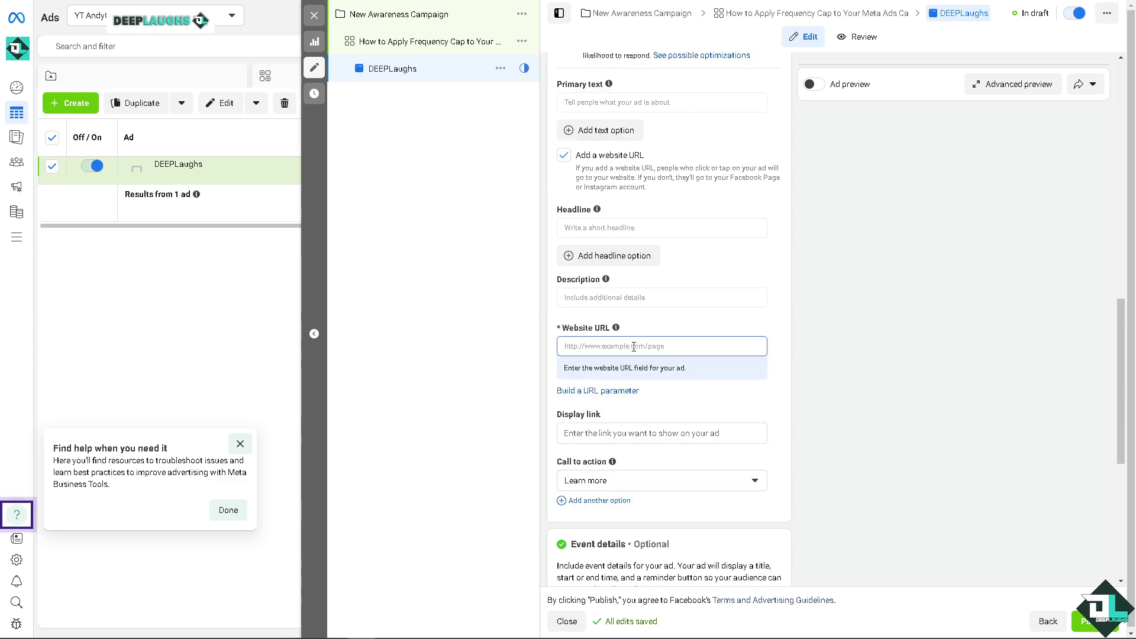
scroll(634, 349, "down", 6)
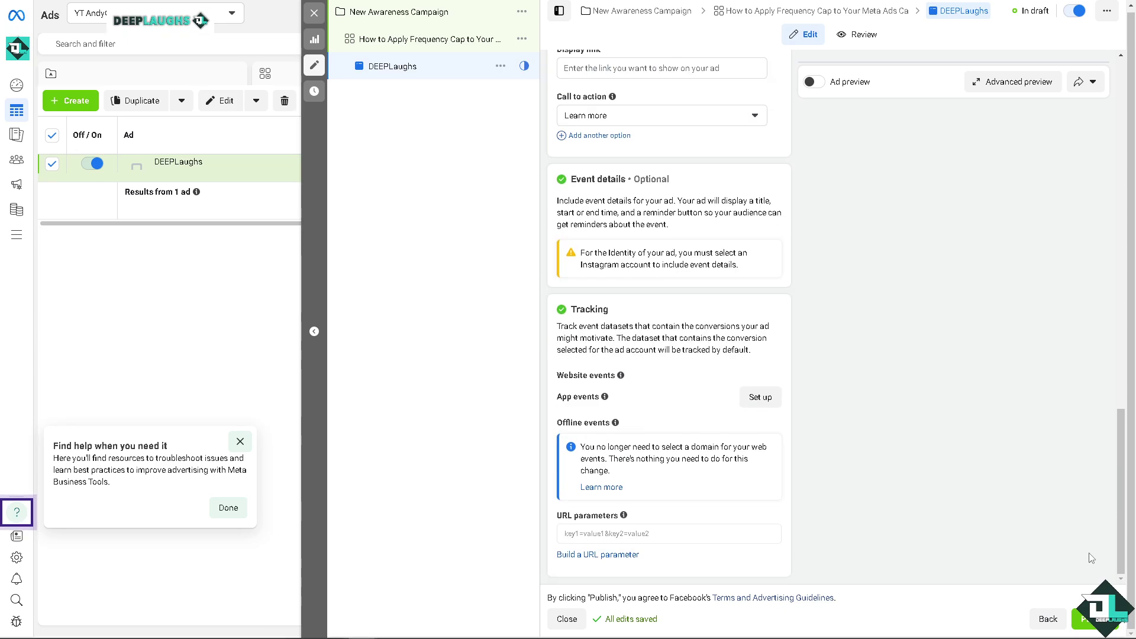